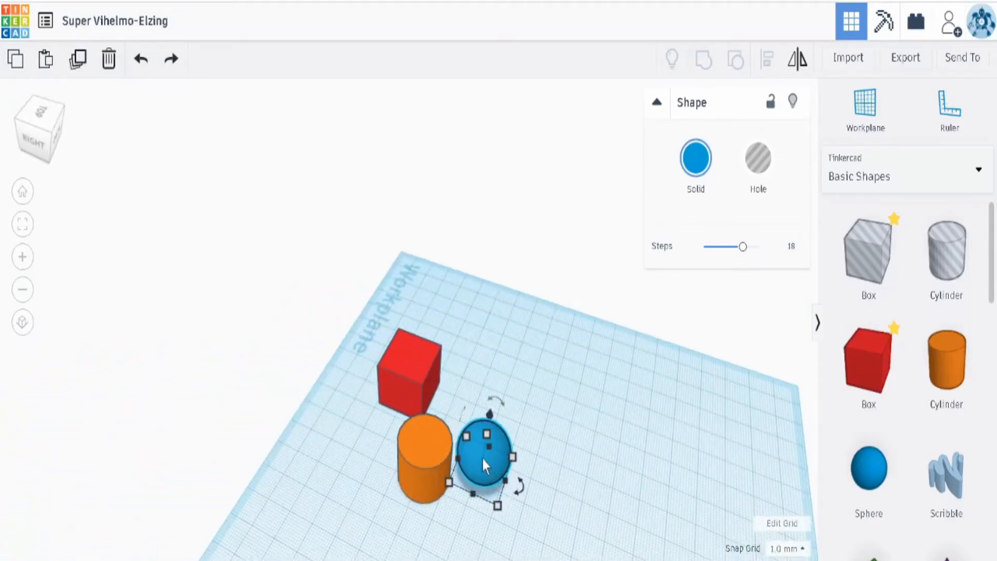
Inspect the box, cylinder and sphere on the workplane from several angles and distances.
mouse_move(470, 424)
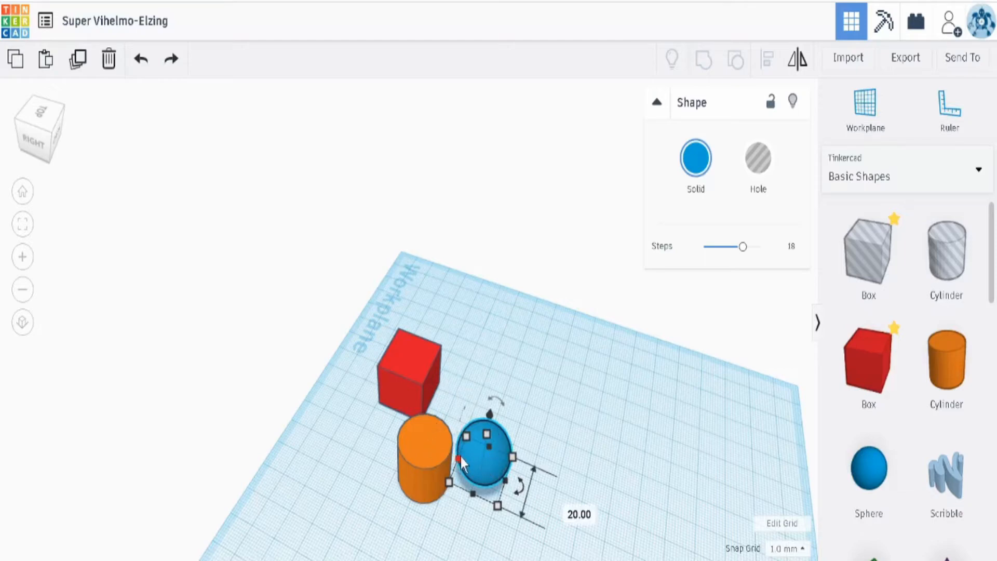
right_drag(602, 464, 604, 443)
middle_drag(599, 441, 583, 361)
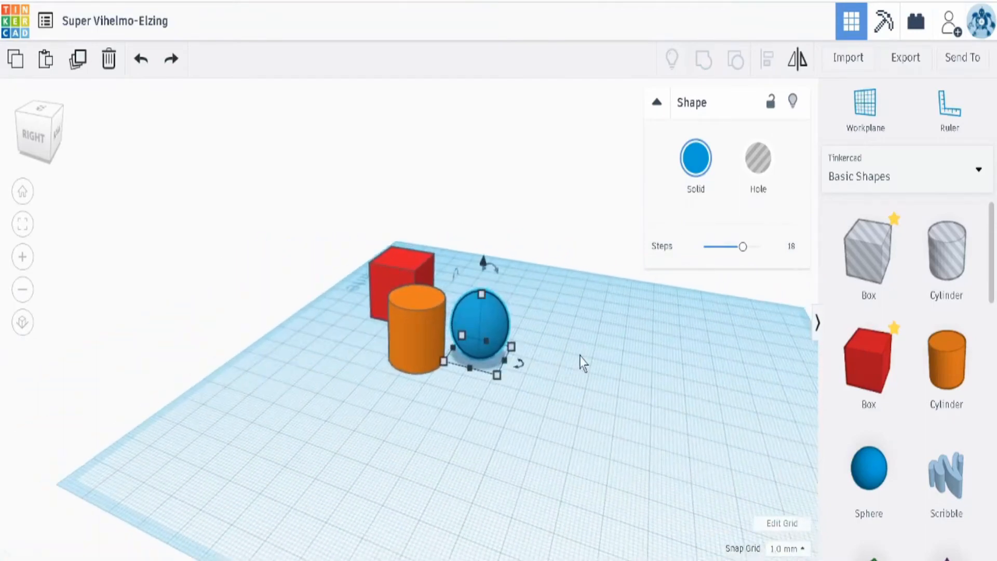
scroll(567, 338, up, 5)
middle_drag(580, 339, 578, 431)
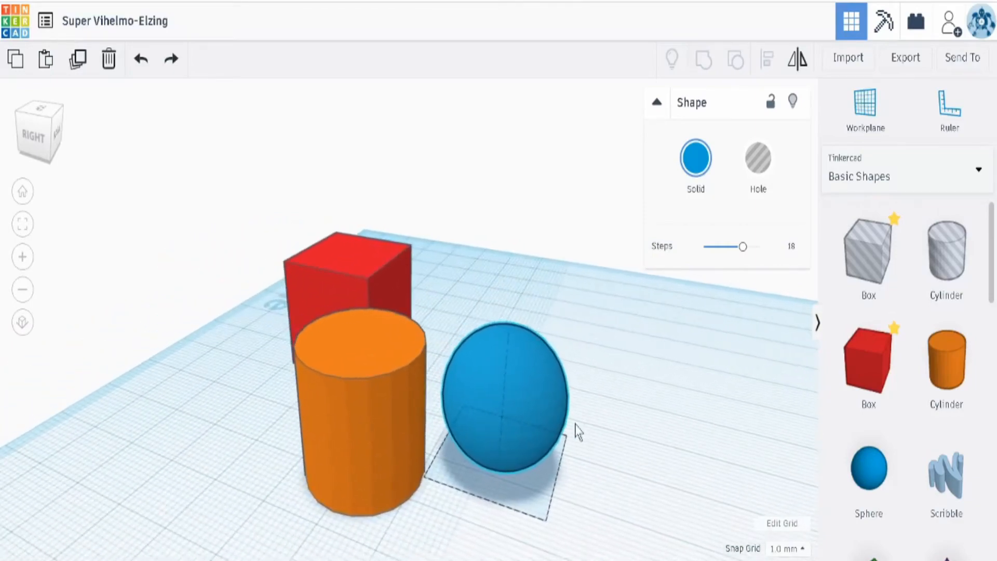
right_drag(219, 426, 363, 432)
scroll(363, 433, down, 5)
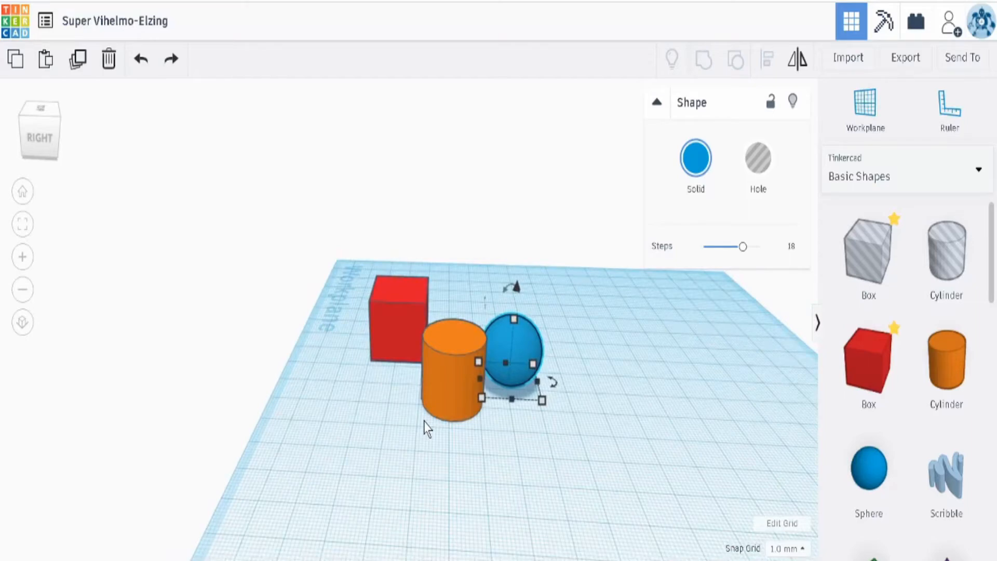
mouse_move(425, 421)
middle_down()
mouse_move(281, 462)
mouse_move(593, 319)
mouse_move(516, 342)
mouse_move(423, 410)
middle_up()
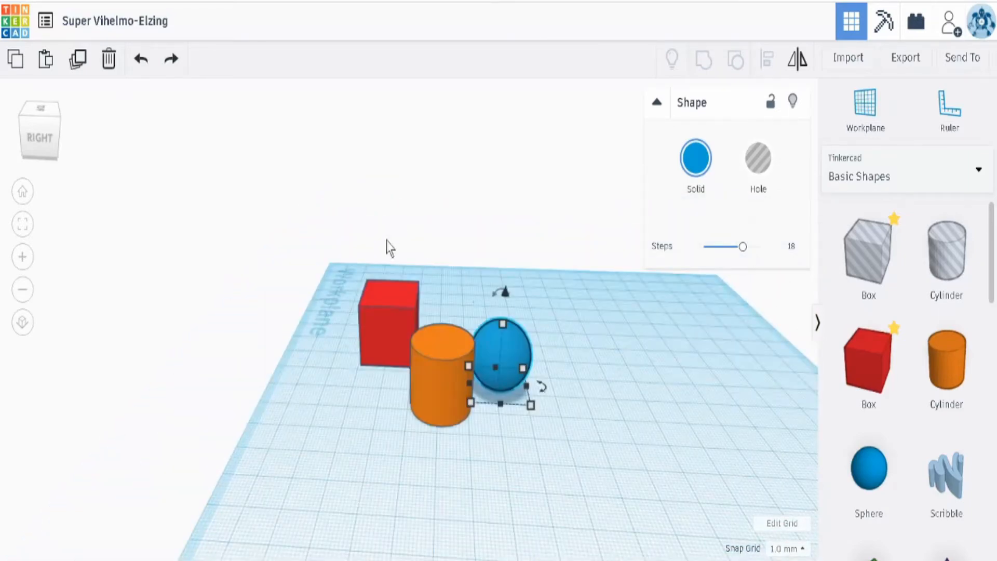
Group the red box, orange cylinder and blue sphere into one shape, ungroup them again and clear the selection.
drag(384, 258, 485, 422)
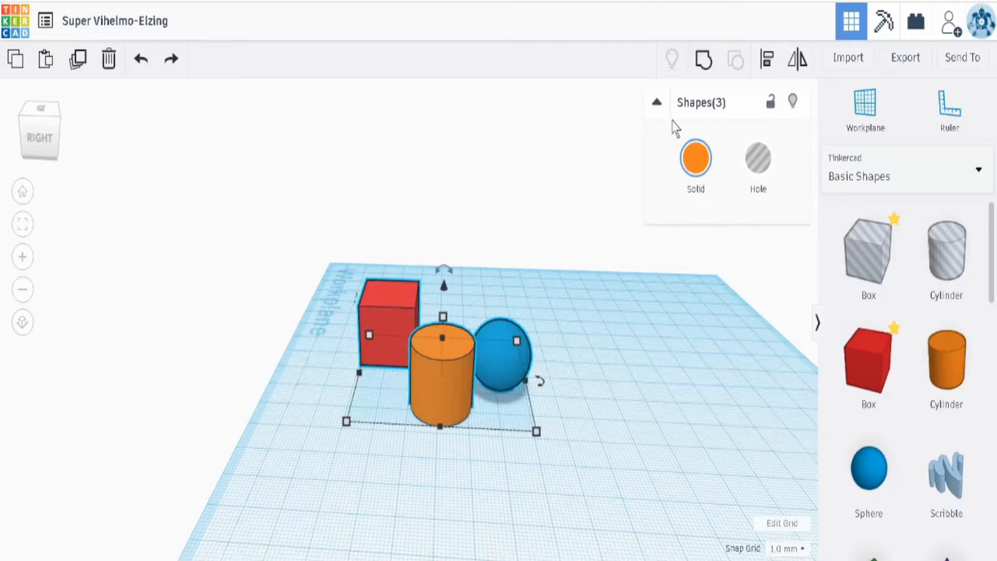
click(705, 60)
mouse_move(512, 335)
mouse_down()
mouse_move(557, 345)
mouse_move(502, 330)
mouse_move(512, 336)
mouse_up()
click(733, 68)
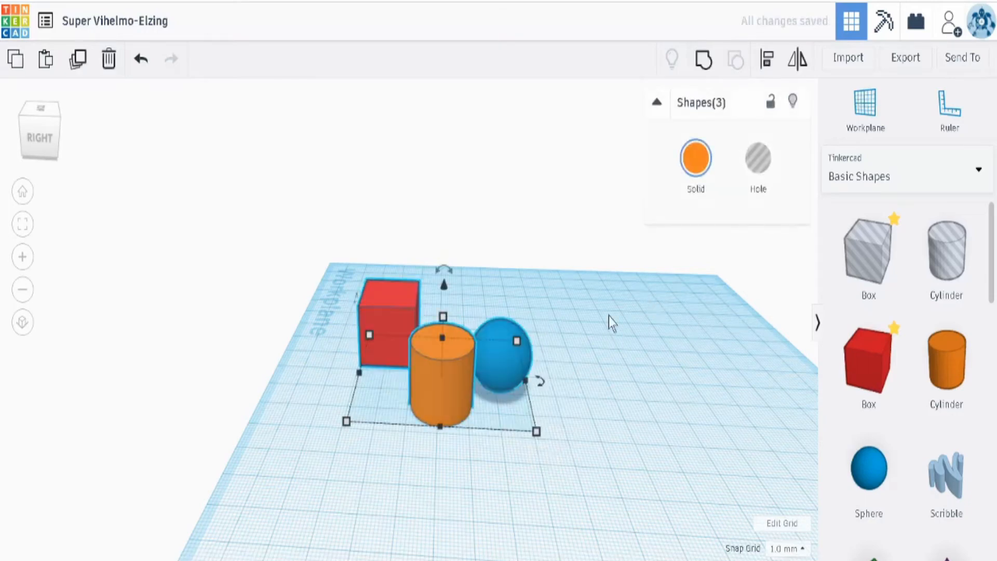
click(655, 312)
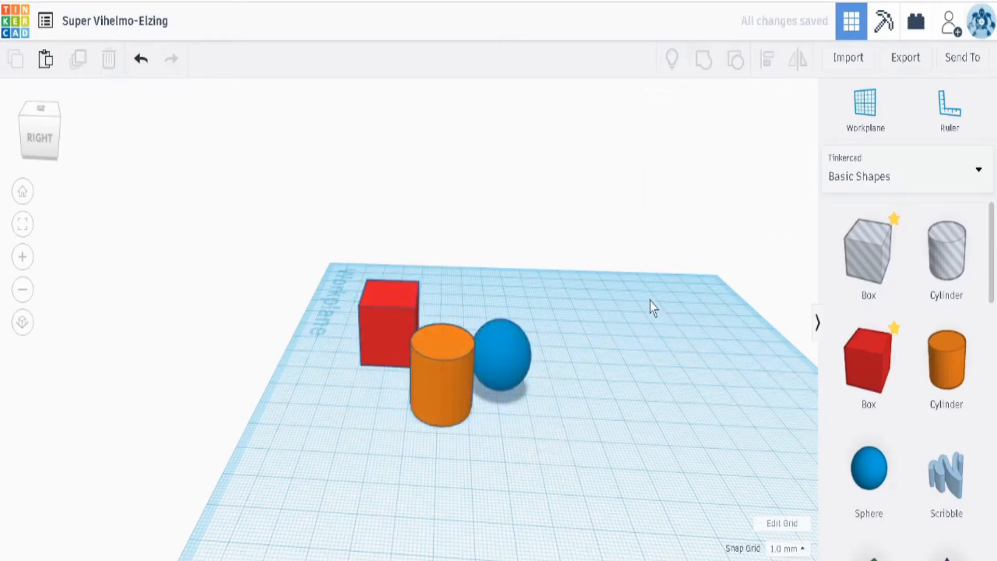
Add a second solid box between the cylinder and the sphere so that it overlaps both.
click(852, 364)
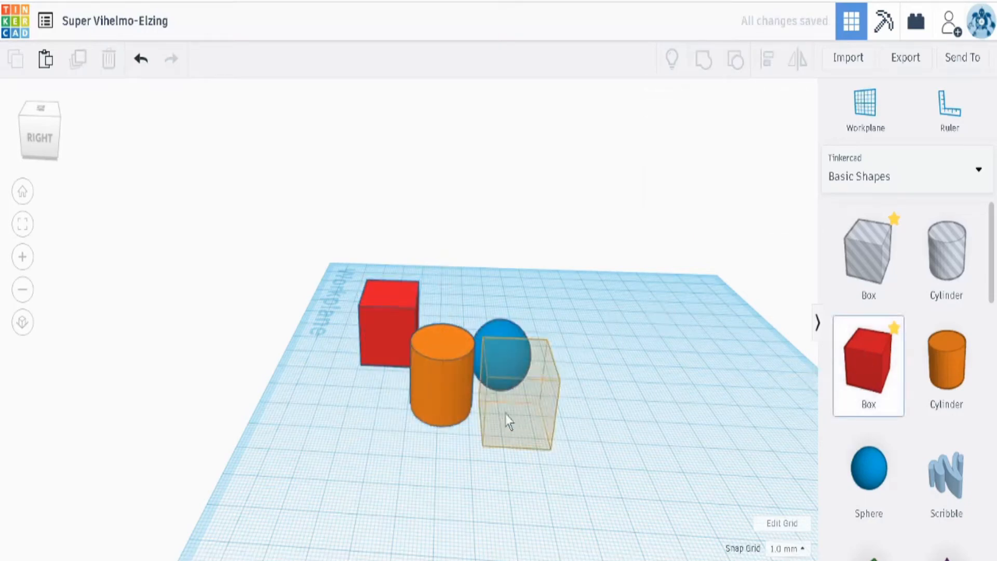
click(478, 402)
right_drag(616, 311, 543, 361)
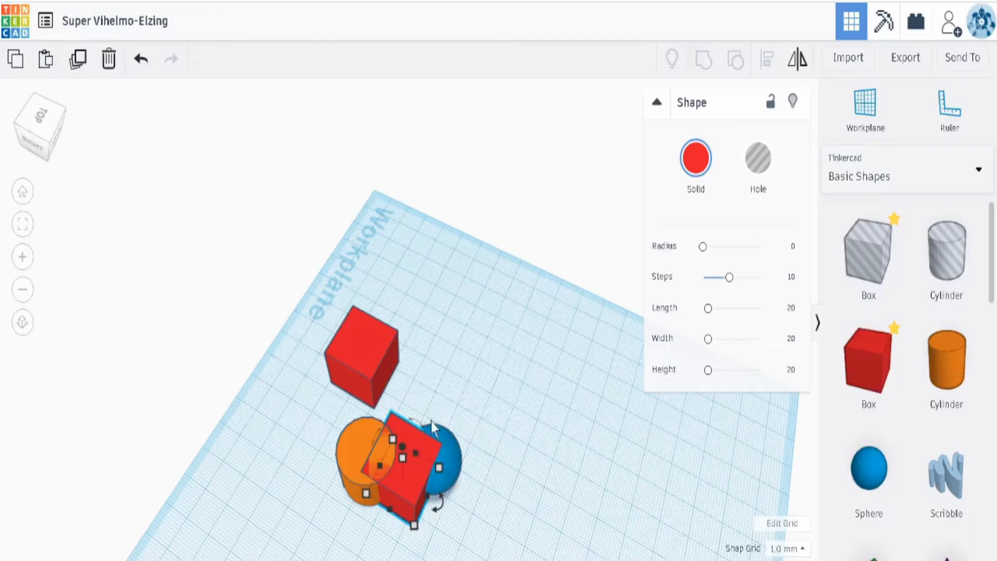
click(510, 418)
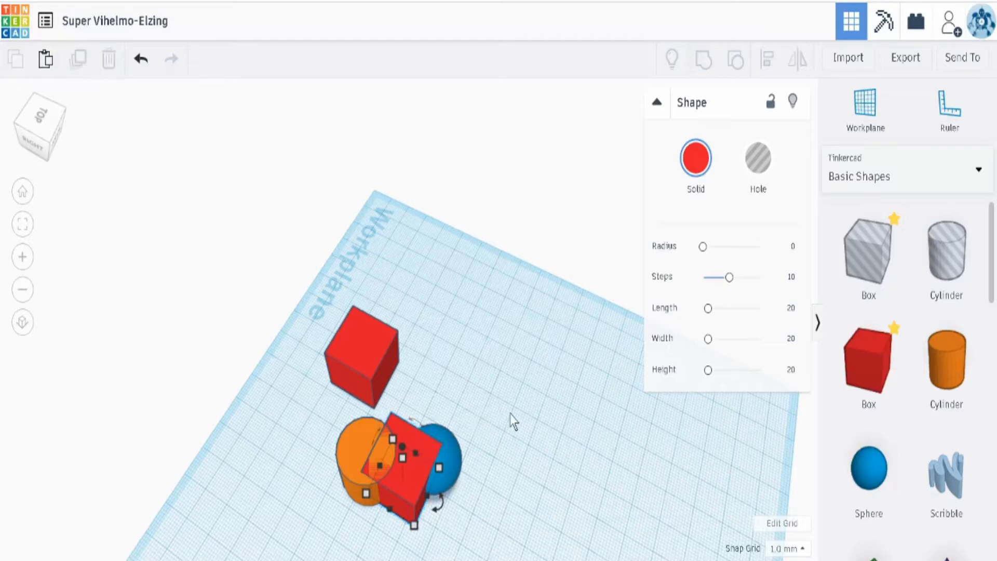
Group the blue sphere with the box overlapping it, and move the group away from the cylinder.
click(449, 464)
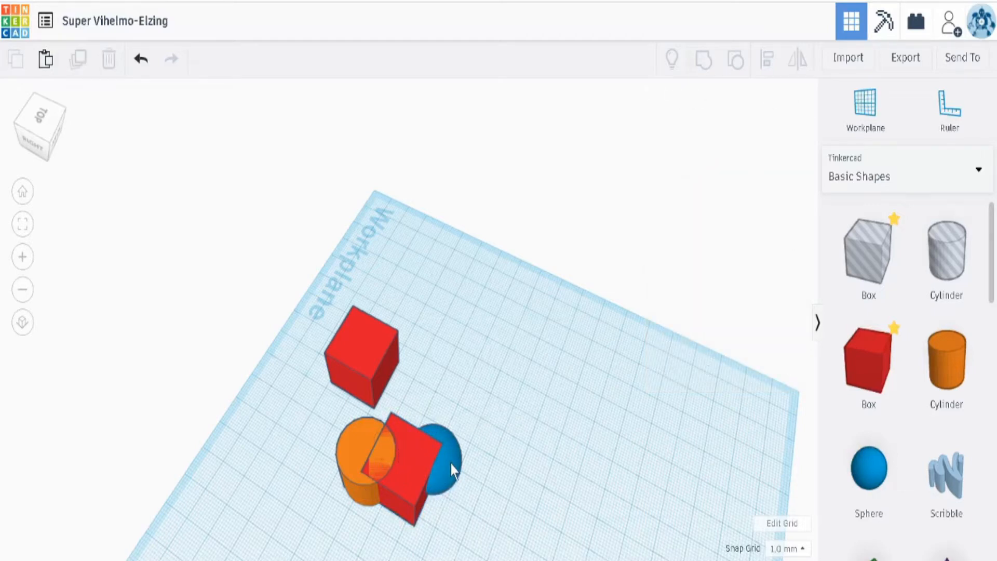
shift+click(419, 453)
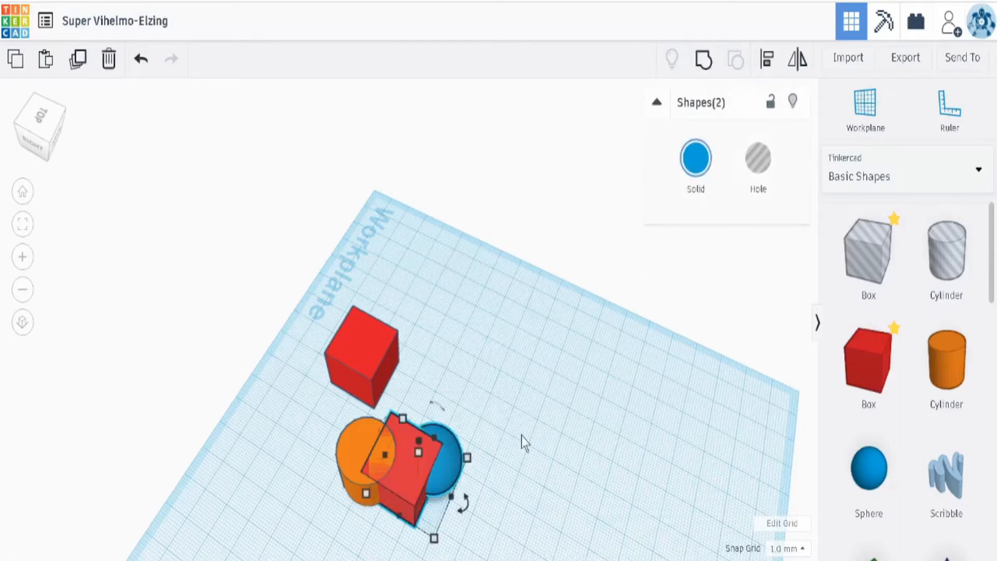
click(678, 201)
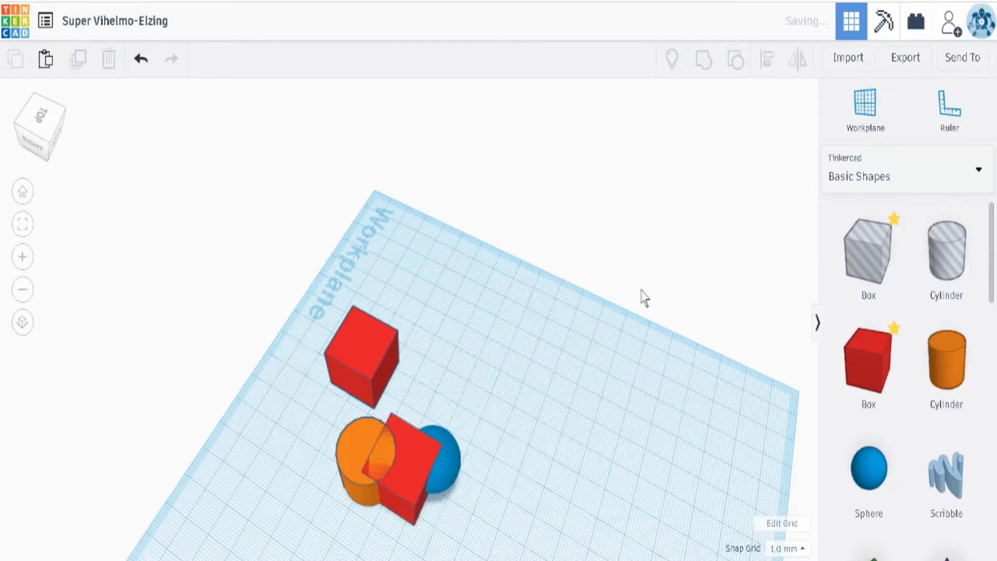
drag(396, 481, 421, 409)
click(580, 442)
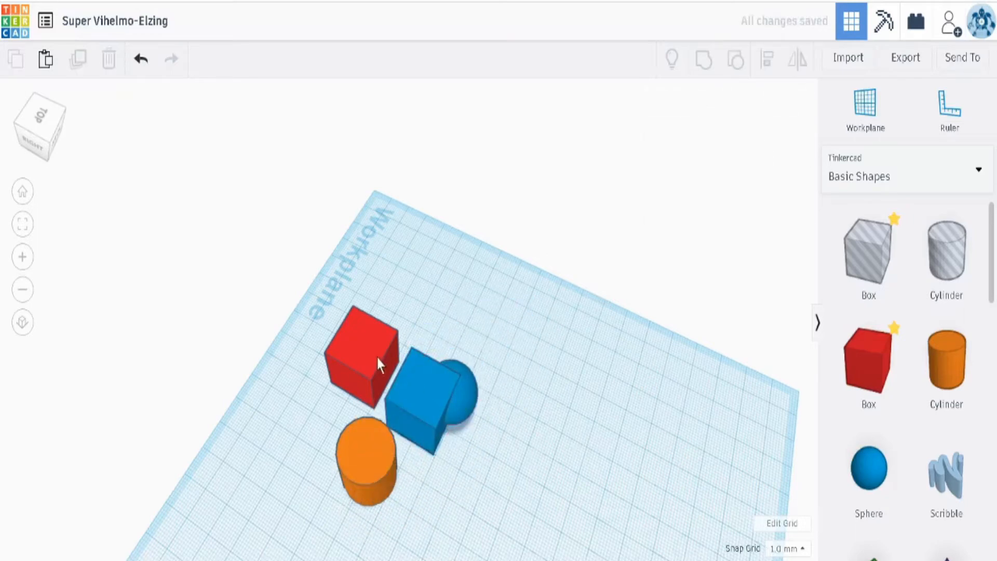
Move the orange cylinder about 5 mm and -23 mm so it overlaps the red box, and group the two shapes.
drag(351, 427, 376, 364)
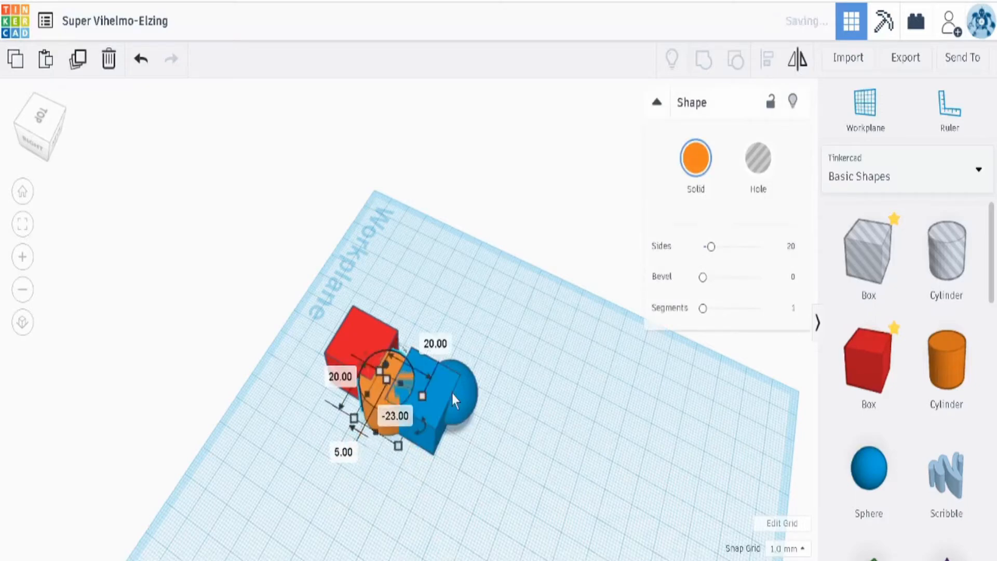
shift+click(360, 318)
click(316, 423)
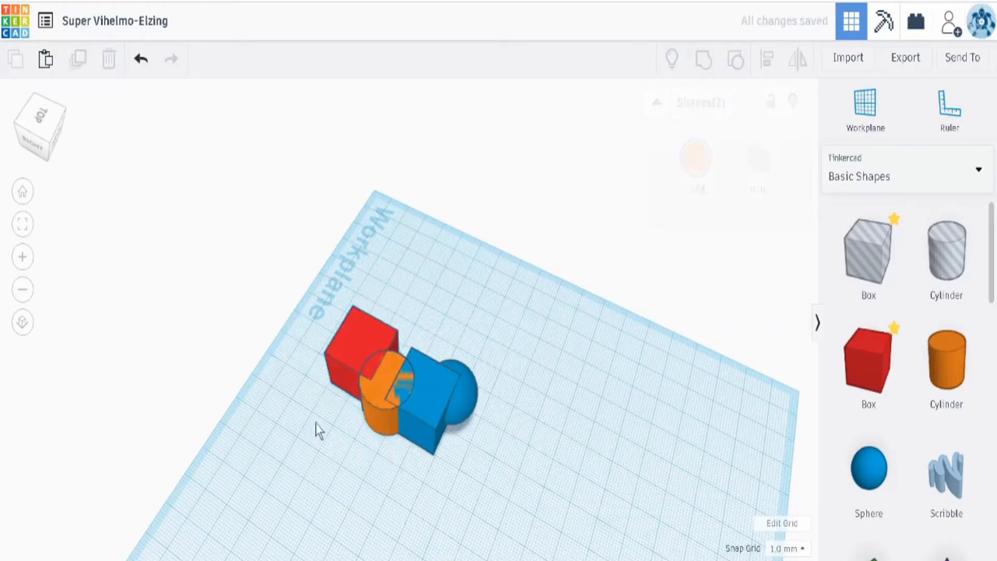
click(375, 396)
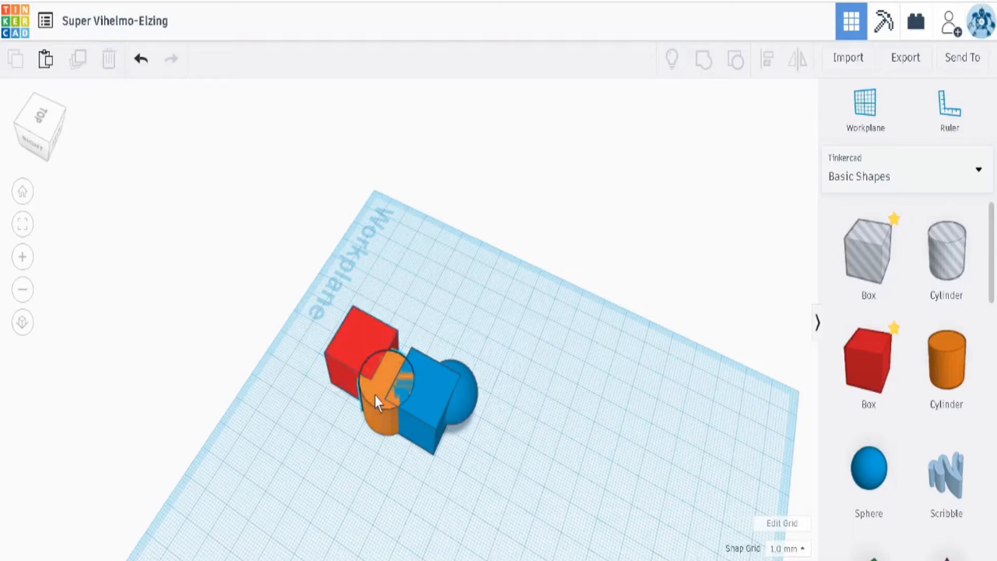
shift+click(359, 324)
click(703, 61)
Move the blue box-and-sphere group clear of the orange group and deselect it.
right_drag(417, 398, 476, 357)
drag(484, 363, 506, 351)
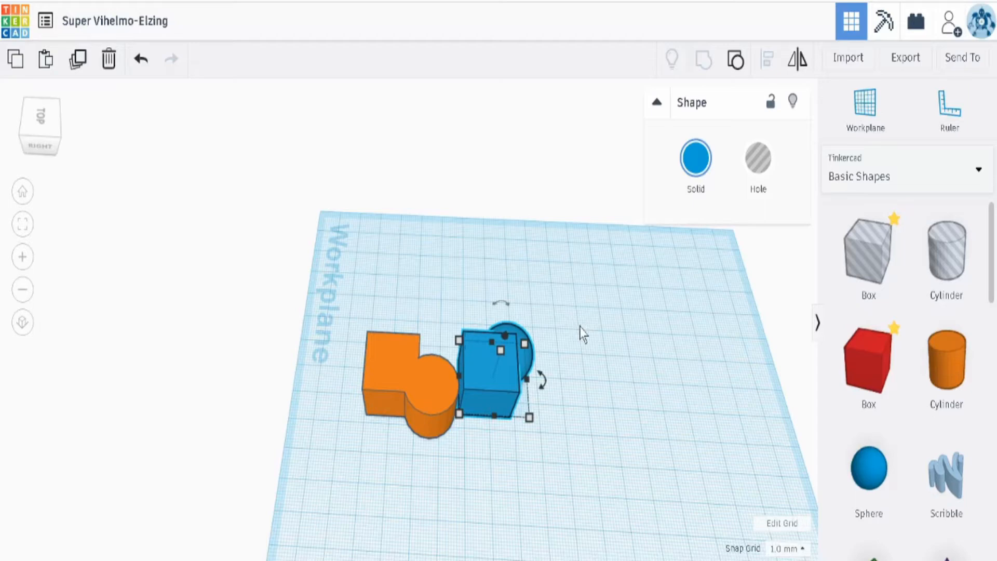
click(608, 366)
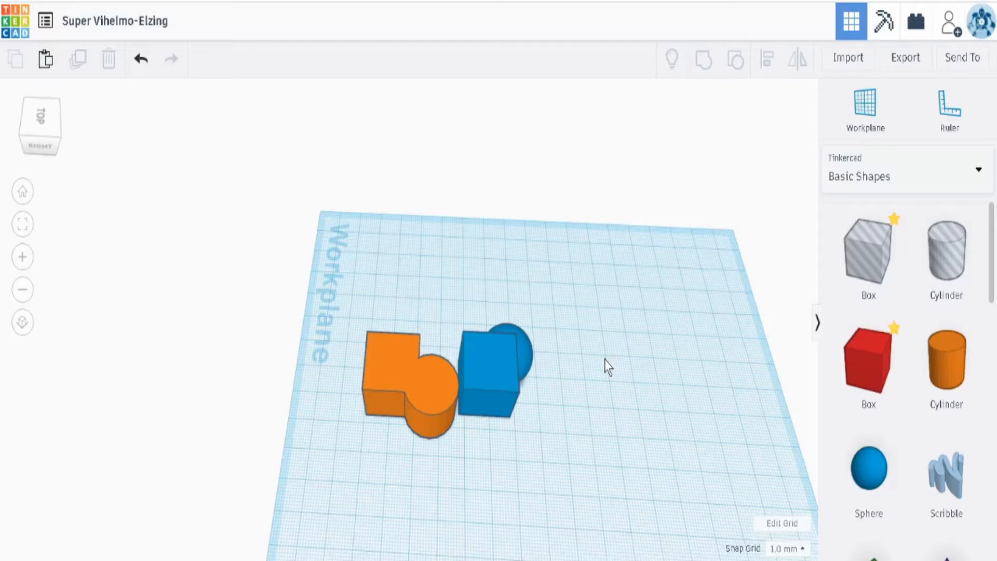
Undo the moves, groupings and added box back to the separate red box, orange cylinder and blue sphere.
key(ctrl+z)
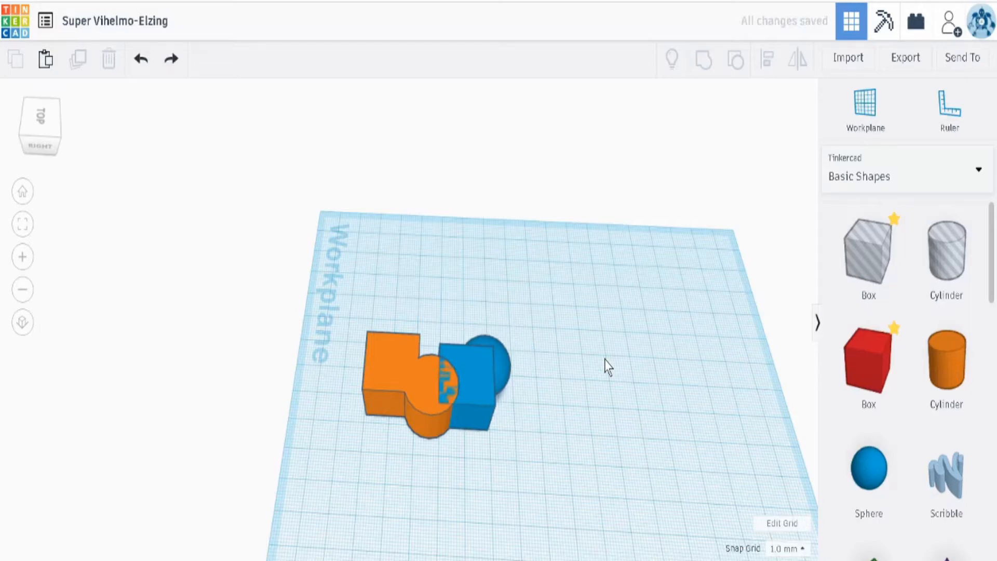
key(ctrl+z)
key(ctrl+z)
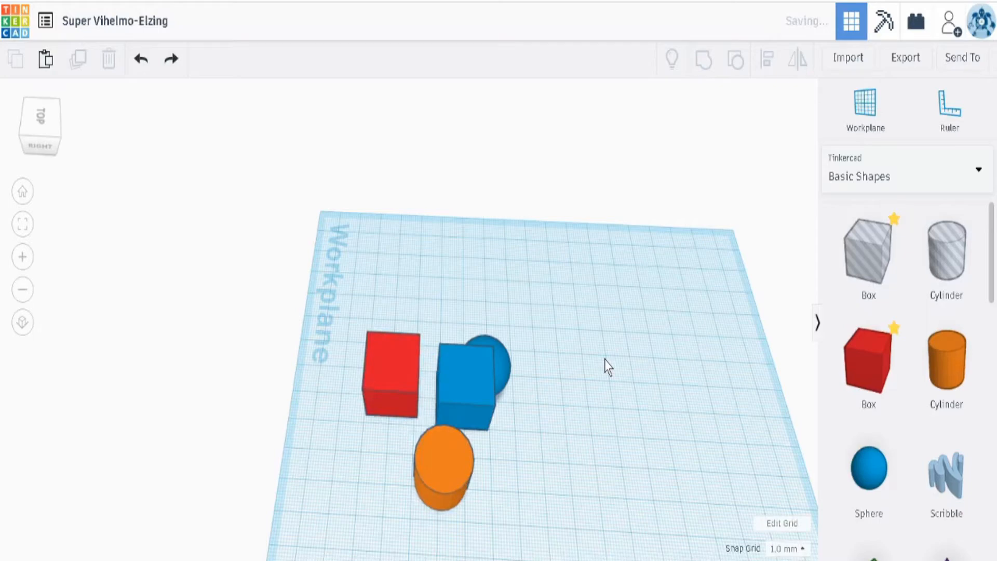
key(ctrl+z)
key(ctrl+z)
key(ctrl+z)
key(ctrl+z)
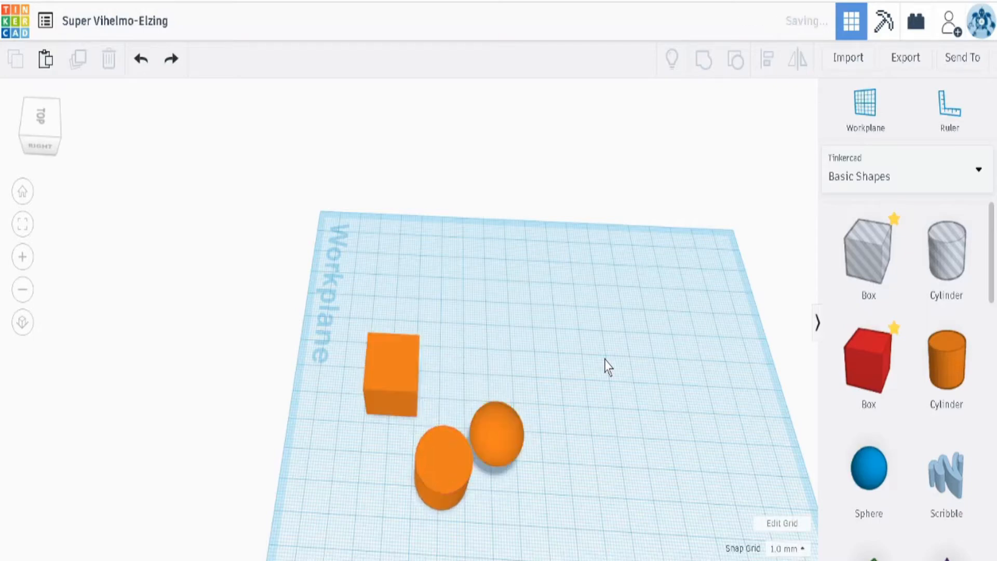
key(ctrl+z)
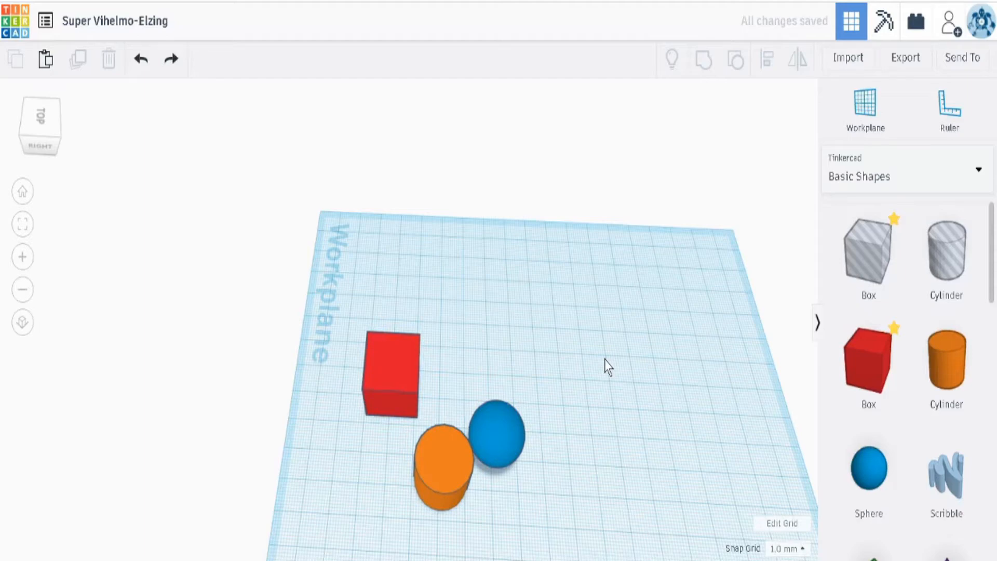
Group the orange cylinder with the blue sphere, and ungroup the pair again.
drag(530, 375, 436, 485)
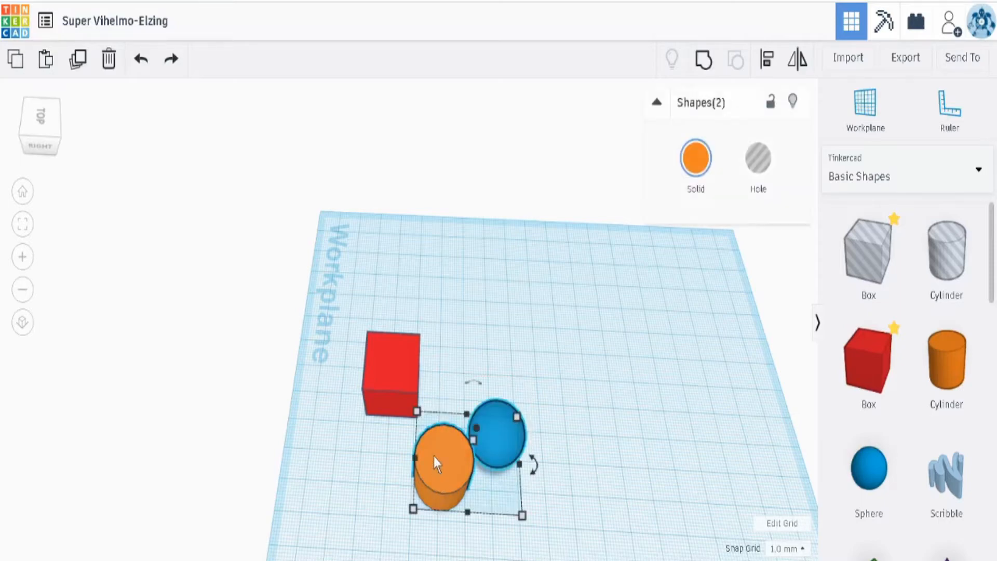
key(ctrl+g)
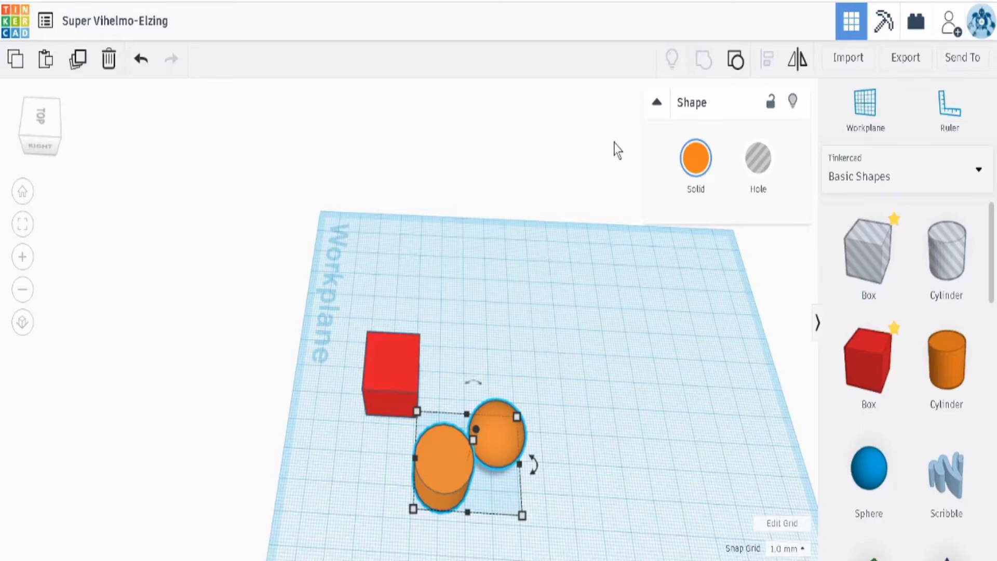
click(737, 61)
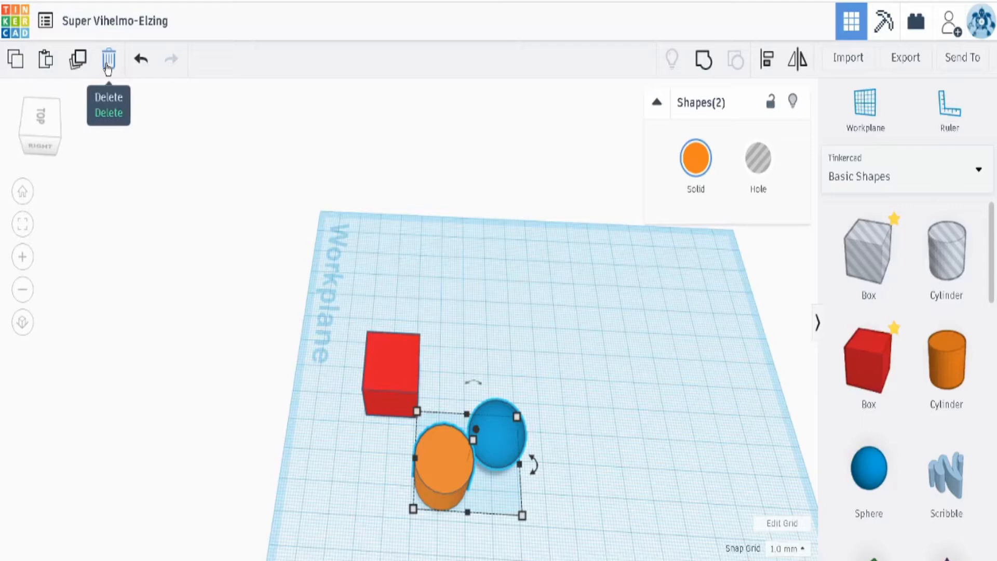
Delete the blue sphere from the workplane.
click(495, 419)
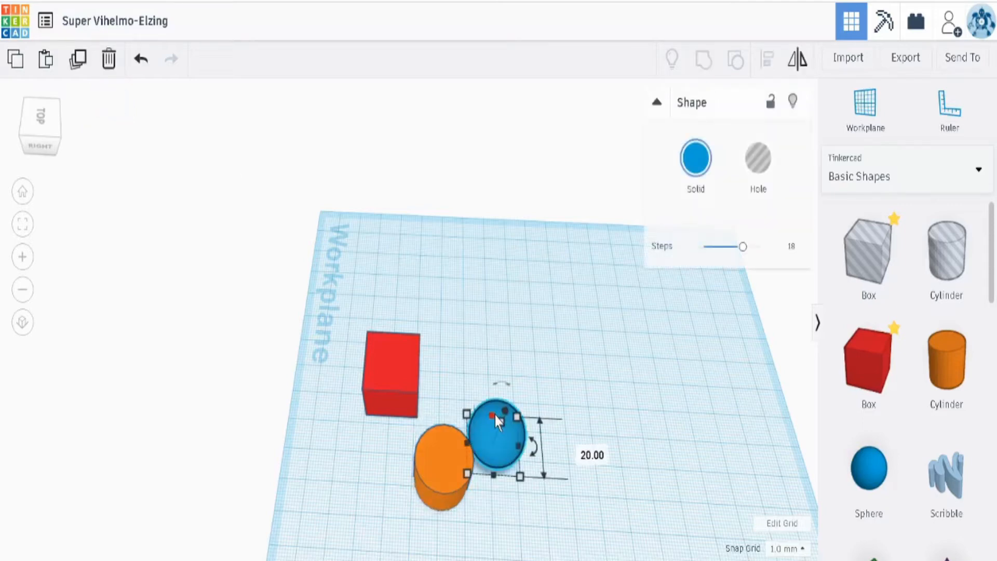
key(Delete)
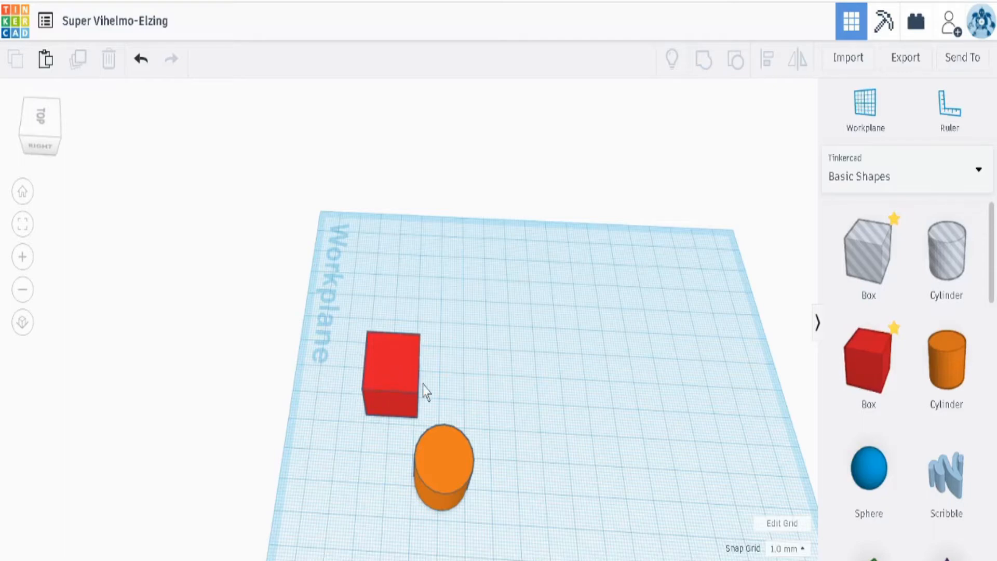
Resize the red box into a thin, elongated upright slab.
click(401, 368)
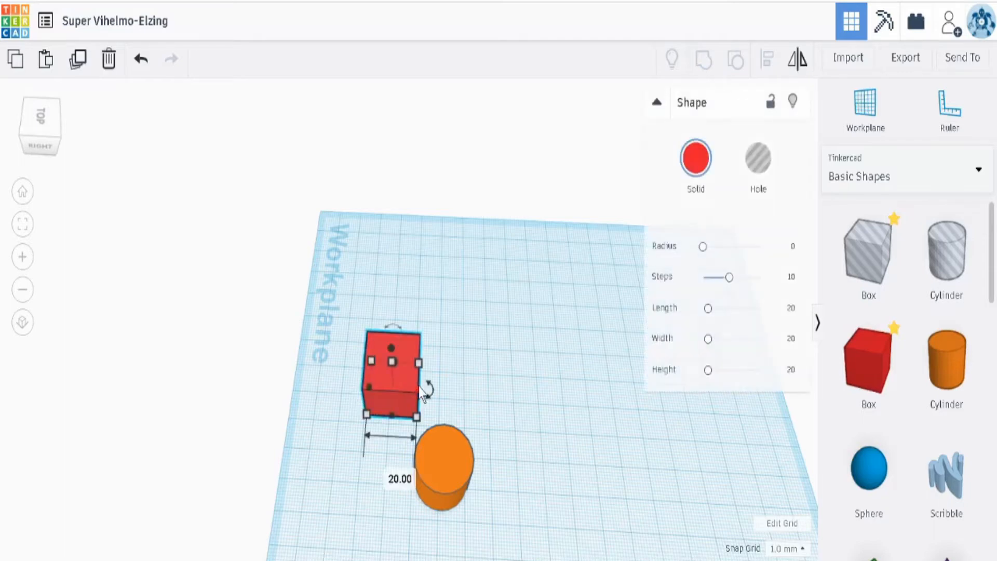
drag(420, 390, 366, 331)
right_drag(471, 386, 399, 345)
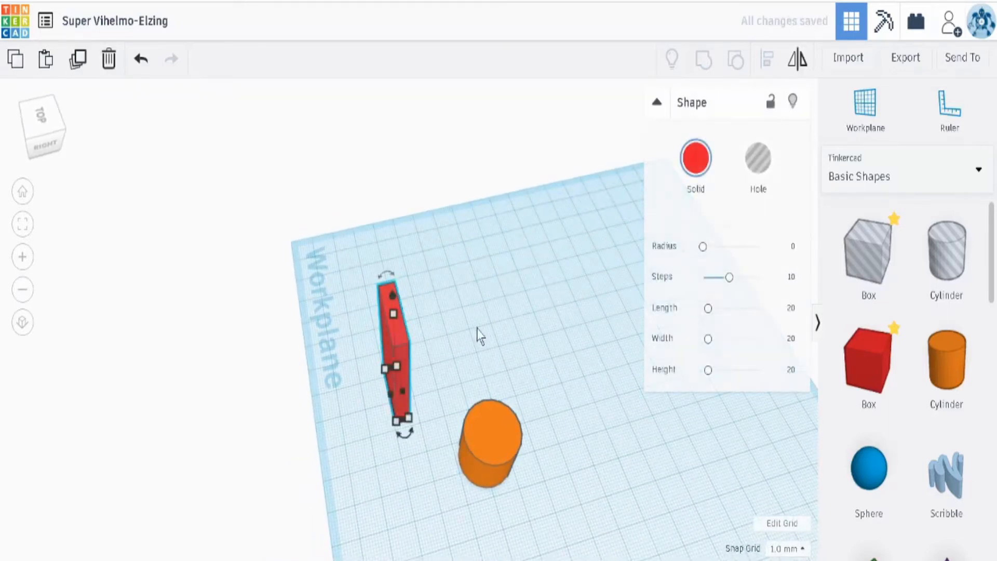
Duplicate the red slab at a 9 mm offset and repeat the duplication to form an evenly spaced row of eleven slabs.
alt+drag(400, 331, 428, 324)
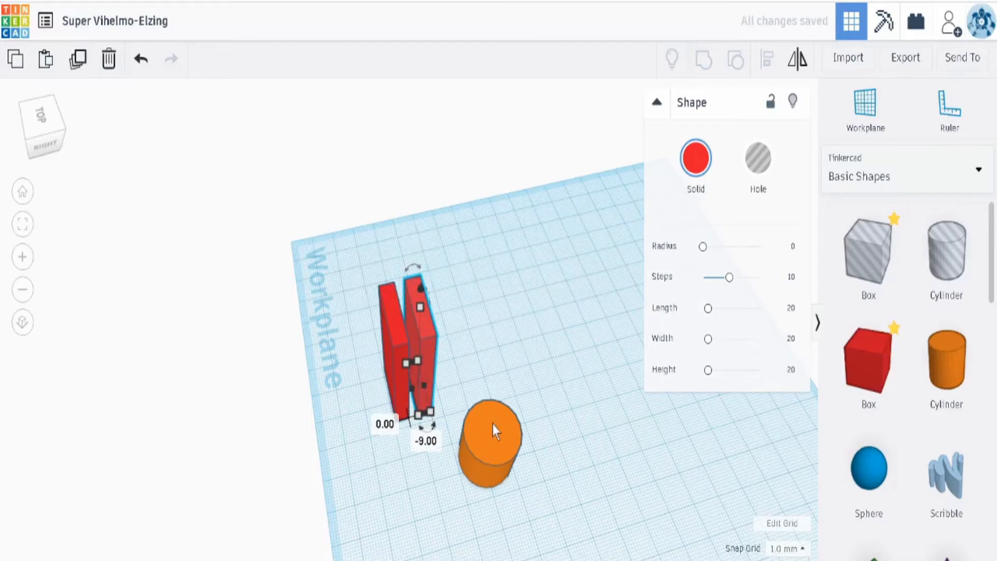
key(ctrl+d)
key(ctrl+d)
key(ctrl+d)
key(ctrl+d)
key(ctrl+d)
key(ctrl+d)
key(ctrl+d)
key(ctrl+d)
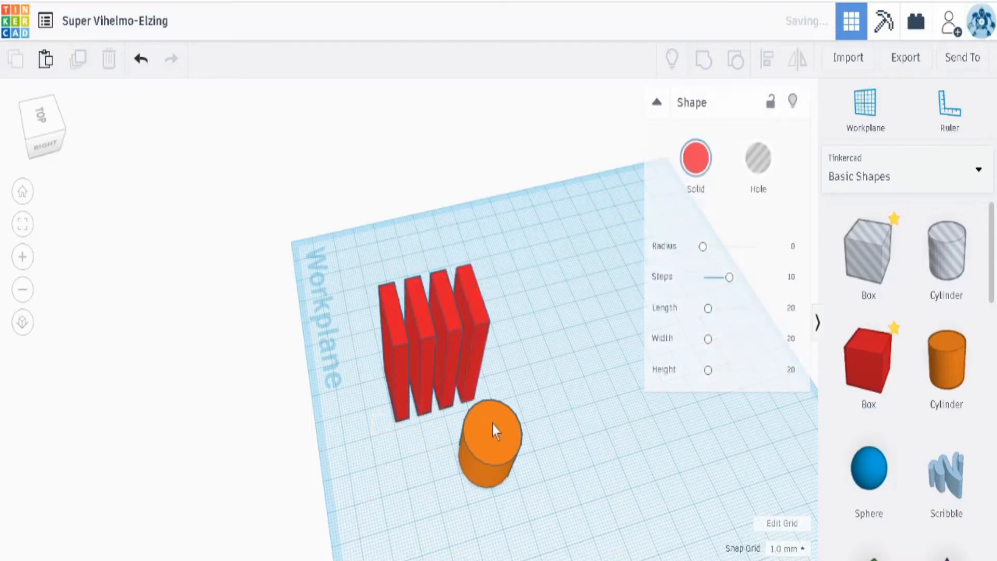
key(ctrl+d)
key(ctrl+d)
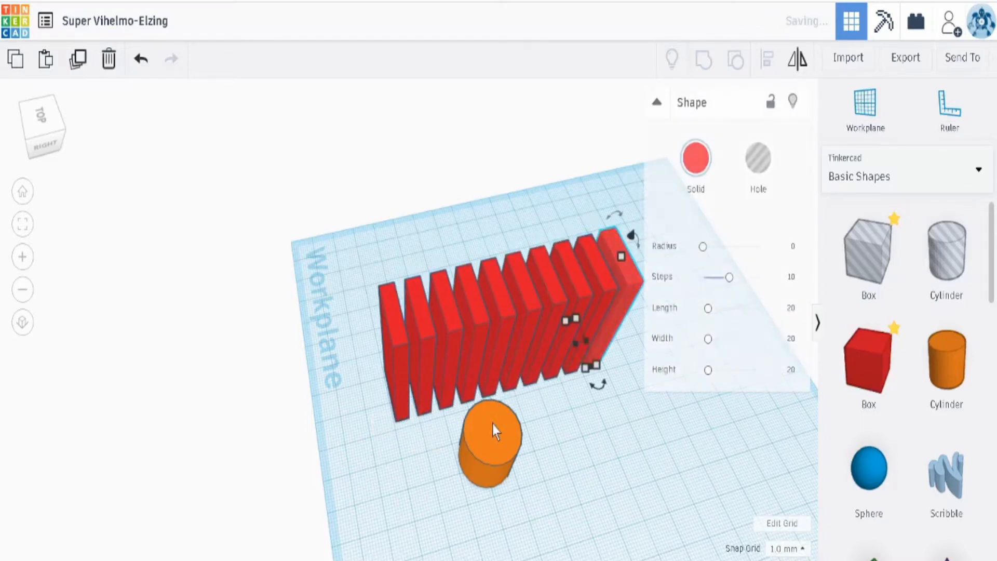
right_drag(596, 500, 457, 471)
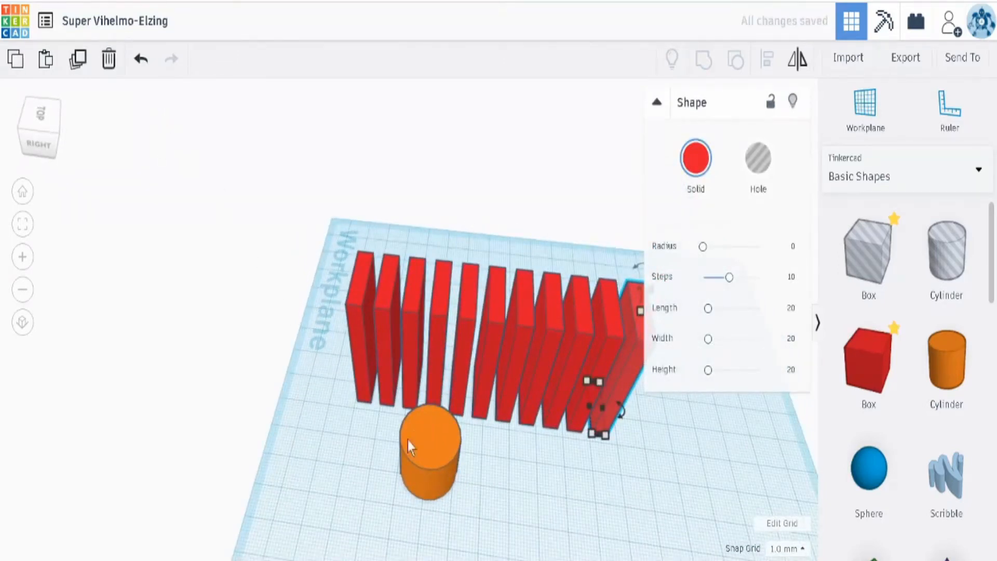
Duplicate the orange cylinder repeatedly to form an overlapping row of seven cylinders in front of the slabs.
click(444, 452)
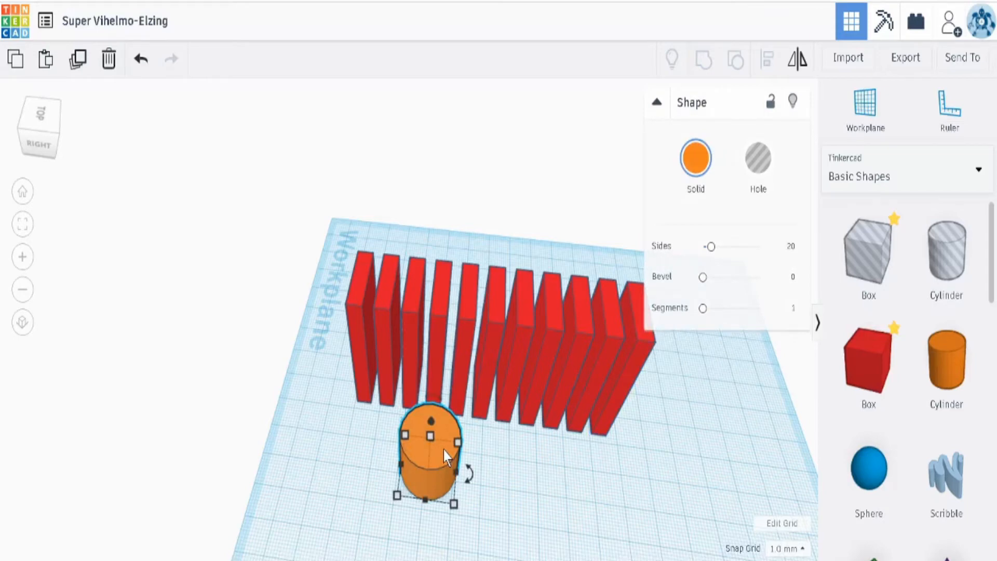
key(ctrl+d)
key(ctrl+d)
key(ctrl+d)
key(Escape)
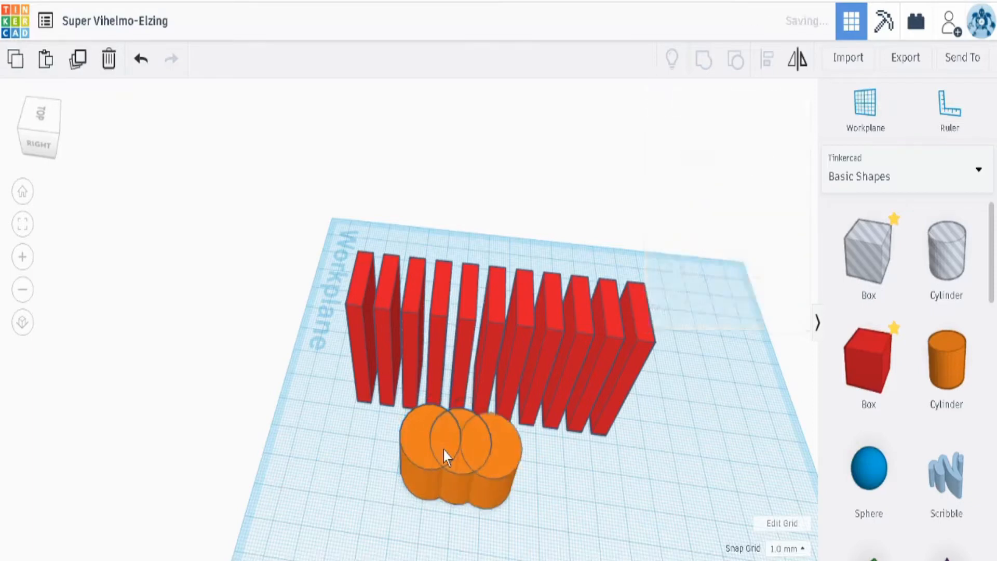
key(ctrl+d)
key(ctrl+d)
key(ctrl+d)
key(ctrl+d)
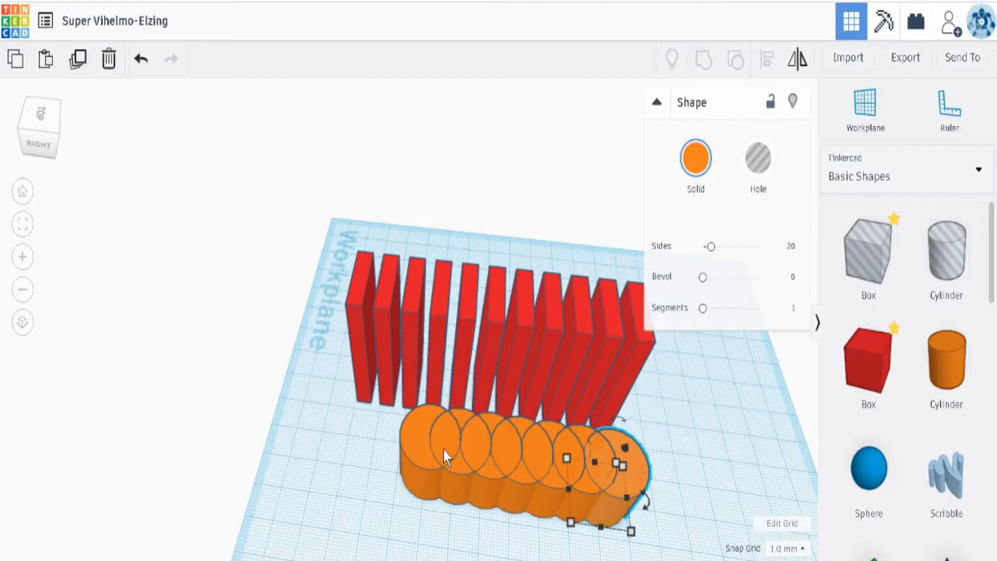
Delete all the red slabs and orange cylinders from the workplane together.
drag(330, 242, 685, 540)
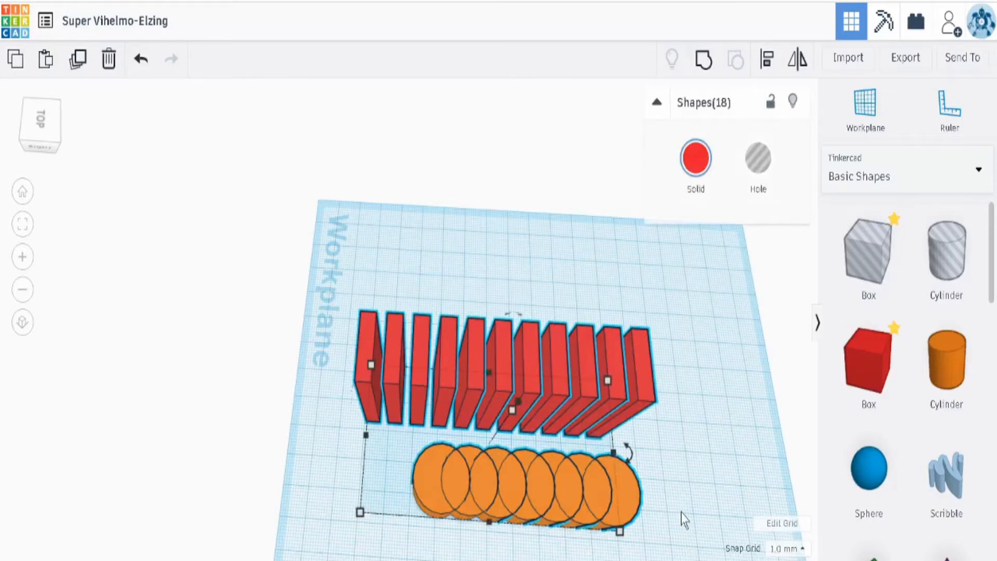
key(Delete)
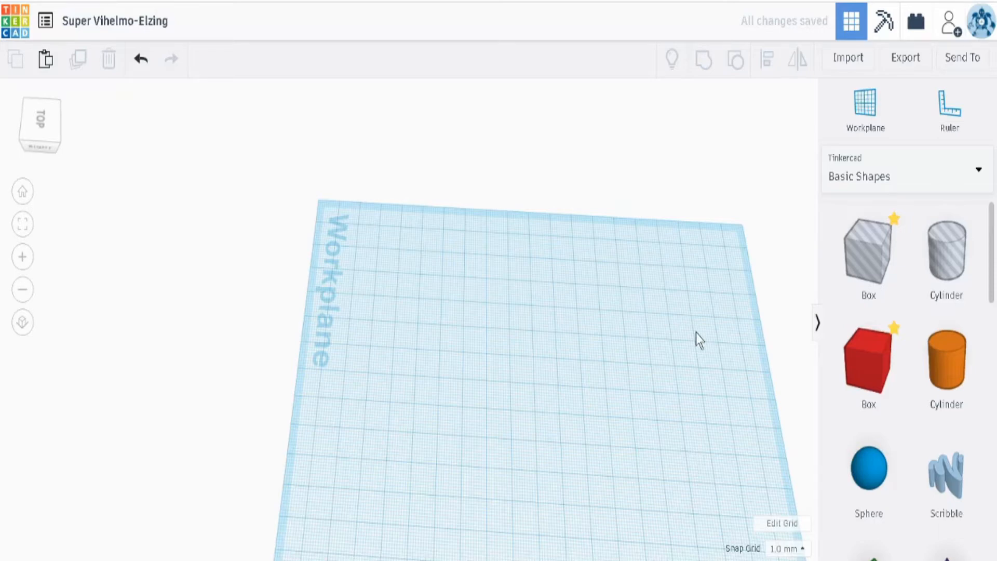
Examine the empty workplane from the top, back and front, and return to the home view.
right_drag(697, 333, 305, 216)
right_drag(248, 243, 583, 331)
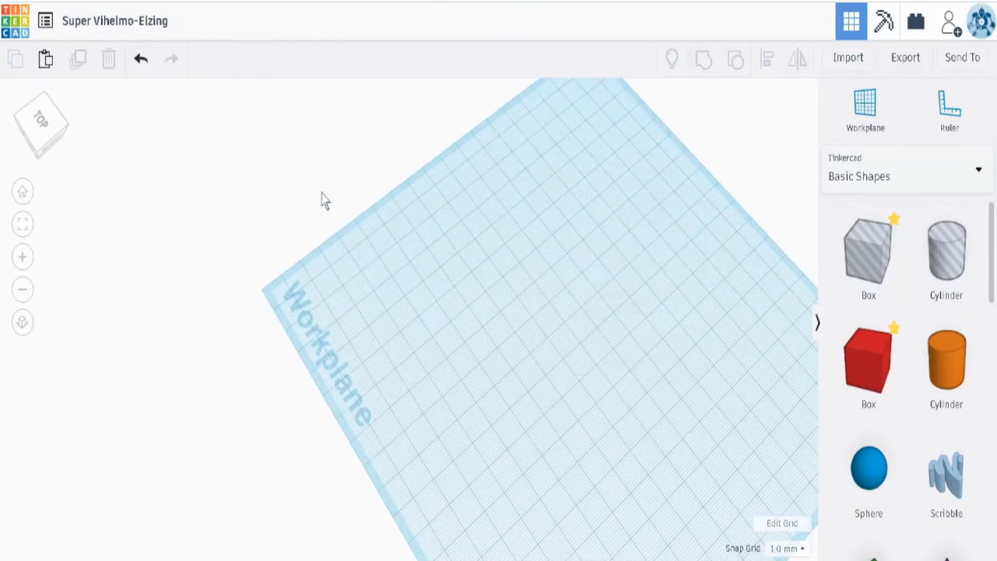
click(44, 137)
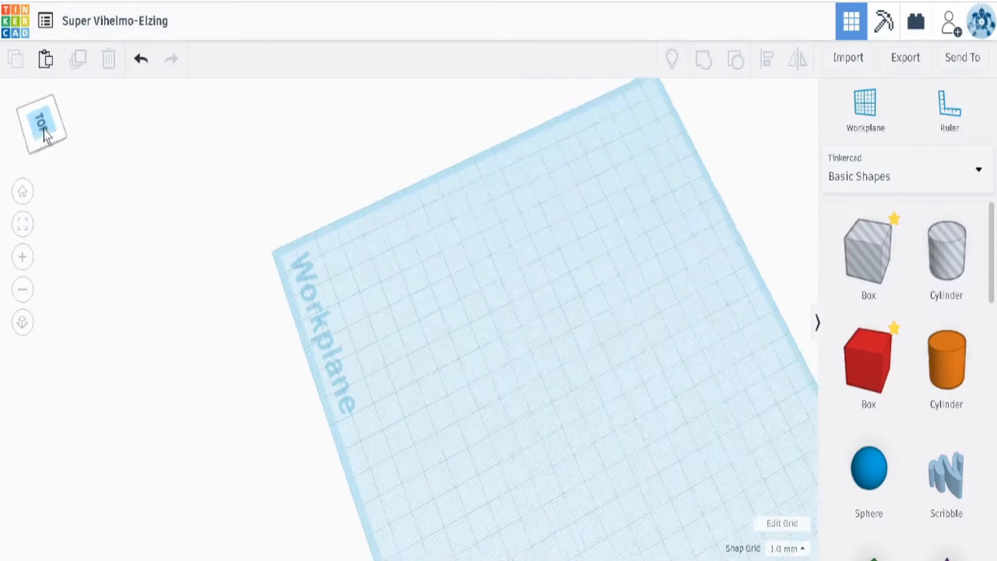
click(60, 139)
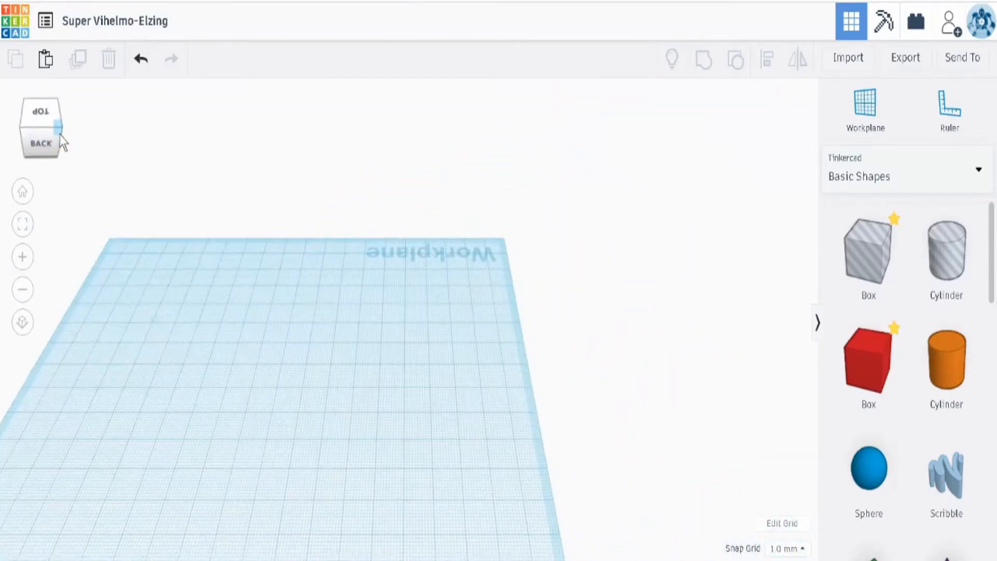
click(60, 135)
click(61, 135)
click(61, 138)
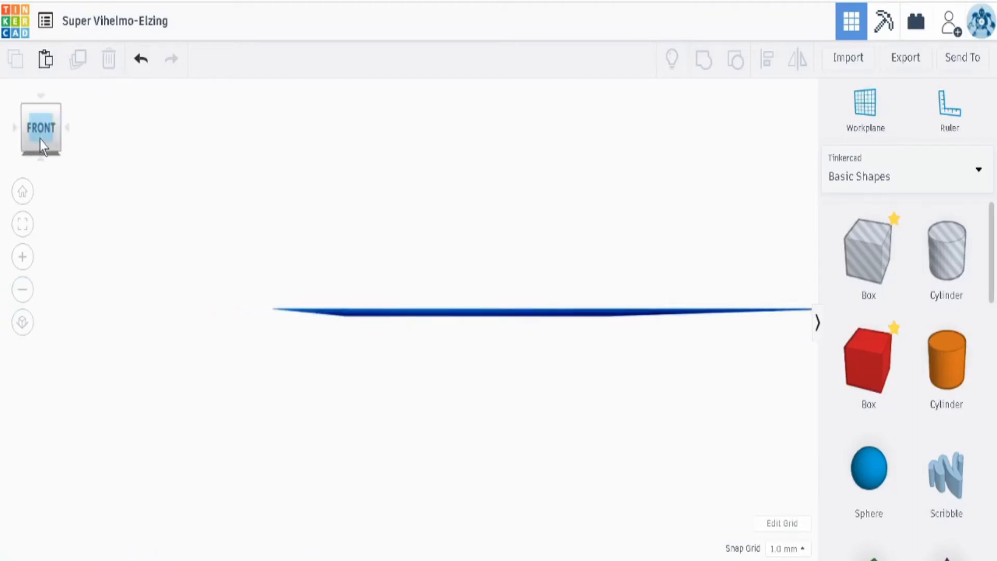
click(23, 192)
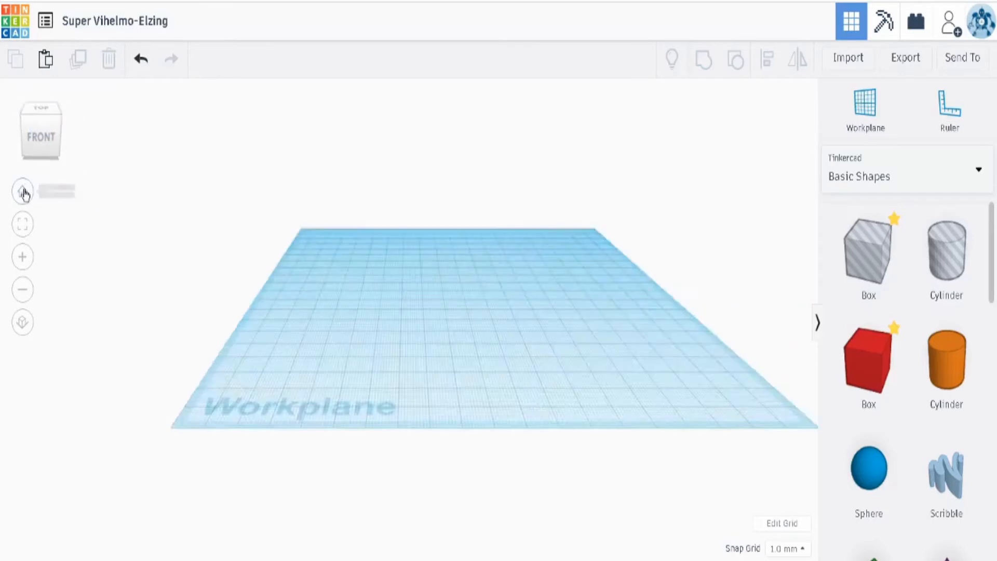
Place a red box beyond the workplane's back right corner and a blue sphere near its left edge.
drag(887, 358, 625, 205)
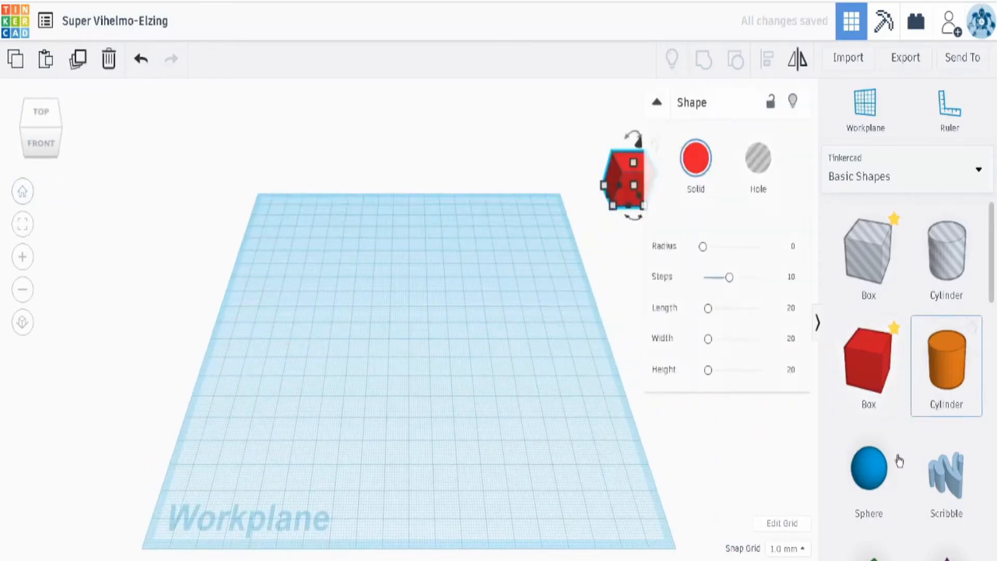
drag(883, 468, 270, 391)
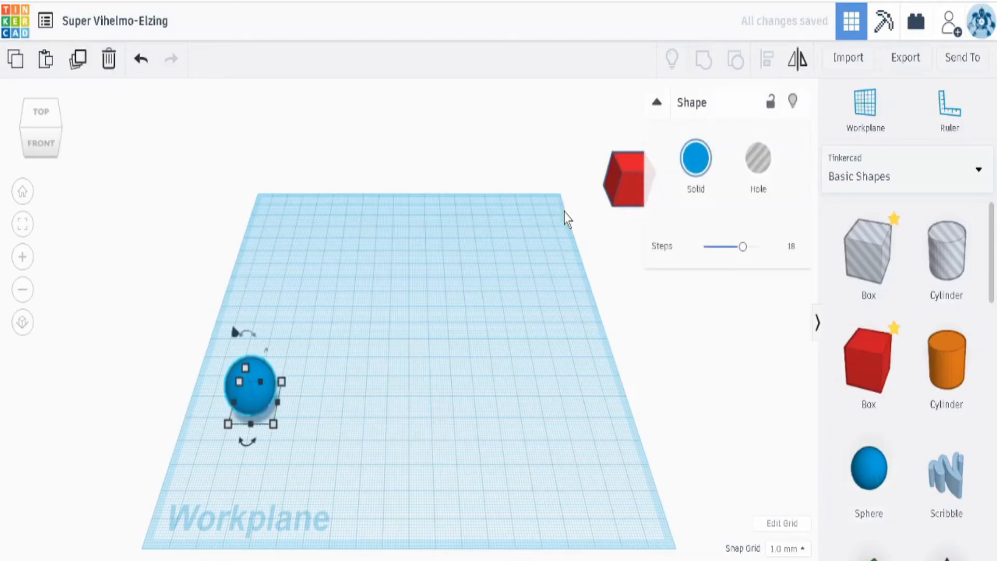
click(537, 262)
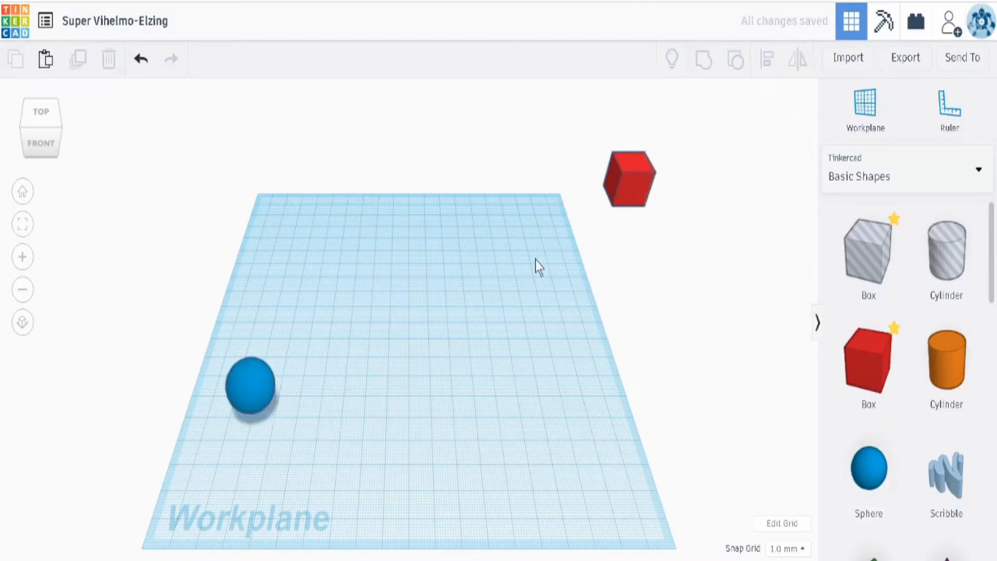
View the scene from different distances and angles, fit the view to the blue sphere, and fit it to all shapes.
mouse_move(556, 243)
middle_down()
mouse_move(272, 297)
mouse_move(223, 337)
middle_up()
middle_drag(549, 300, 292, 335)
scroll(396, 275, up, 2)
scroll(392, 280, down, 6)
right_drag(286, 379, 329, 366)
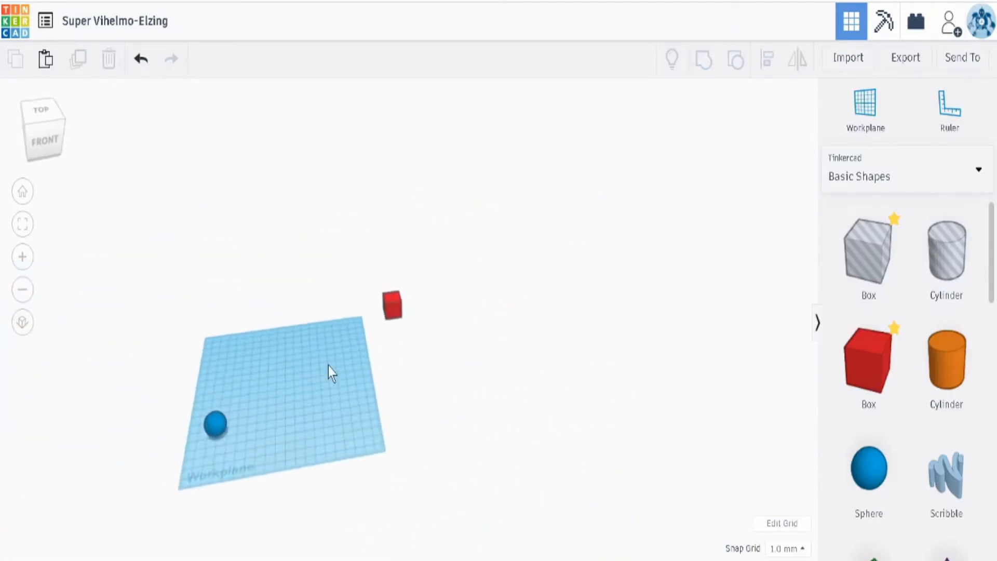
click(223, 442)
mouse_move(232, 442)
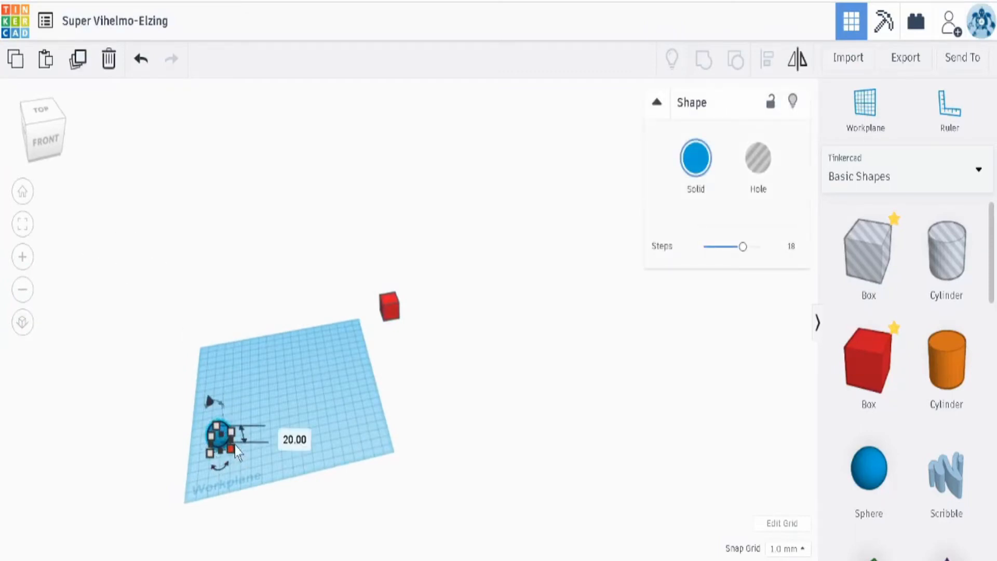
click(24, 226)
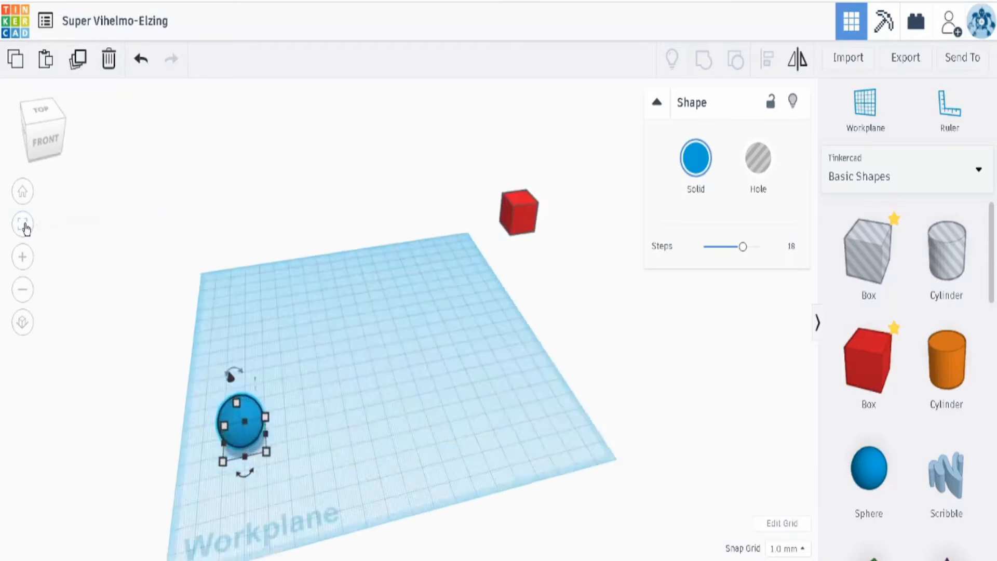
click(601, 244)
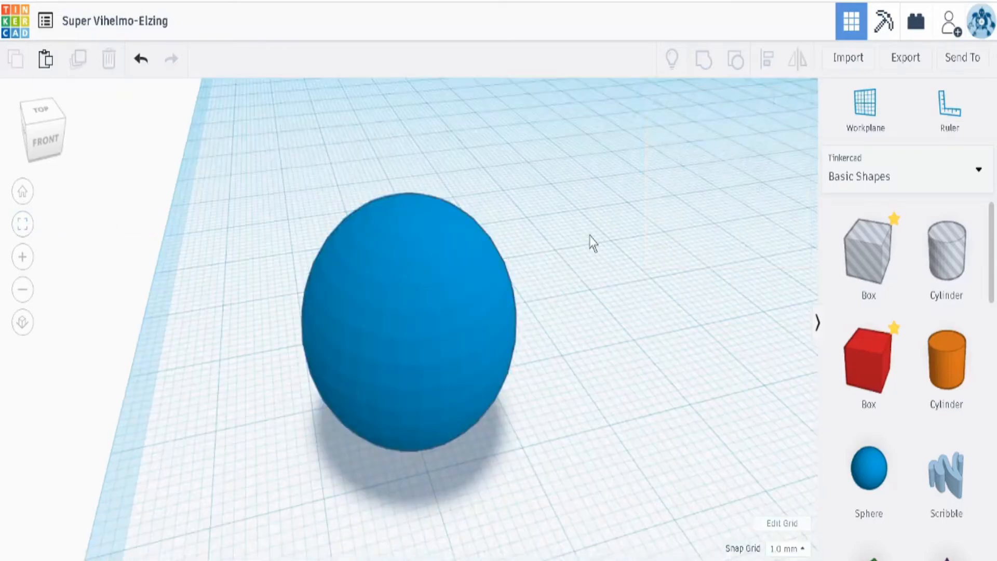
click(23, 225)
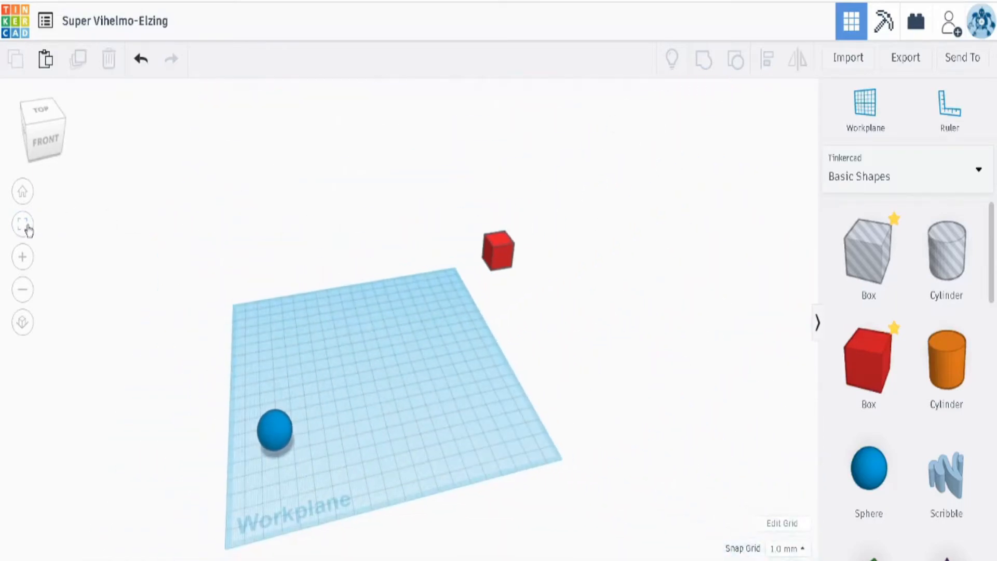
Zoom the scene in and out and compare the box and sphere in orthographic and perspective views.
click(23, 256)
click(22, 290)
click(24, 324)
click(24, 325)
click(24, 325)
right_drag(316, 369, 167, 351)
click(25, 327)
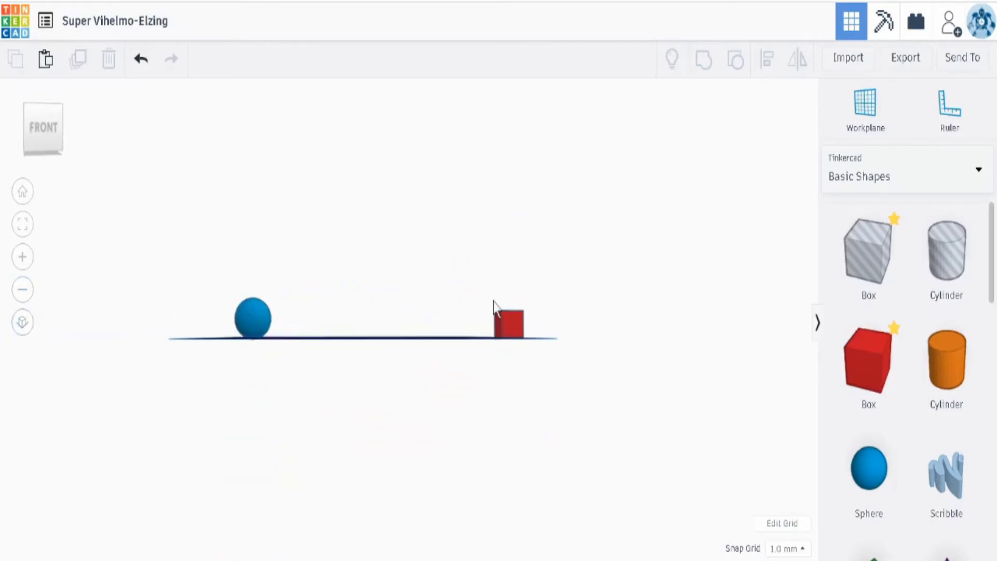
right_drag(472, 279, 407, 326)
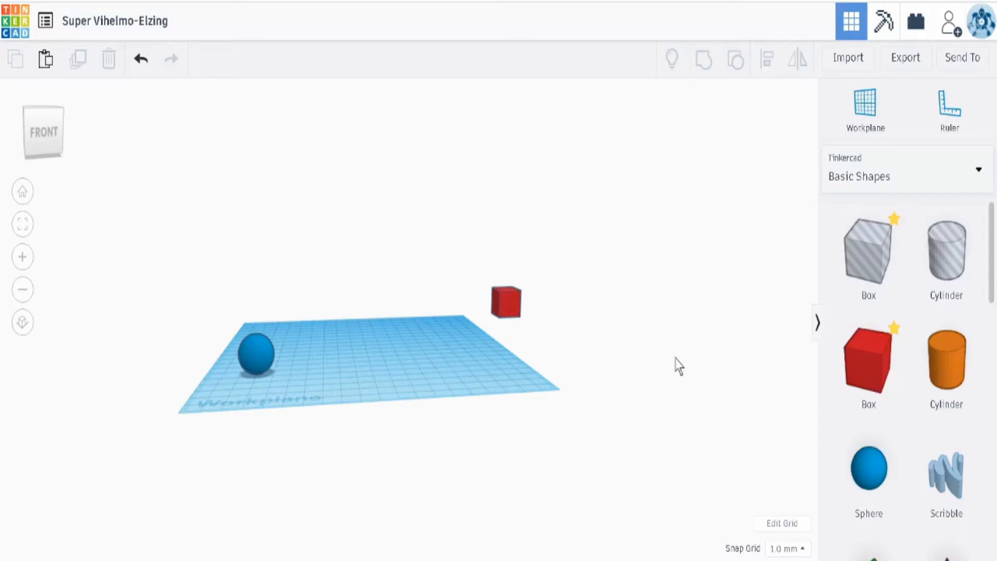
Set a temporary workplane on the blue sphere's surface and place a red box and an orange cylinder on it.
scroll(457, 270, up, 2)
scroll(250, 368, up, 1)
right_drag(259, 367, 295, 366)
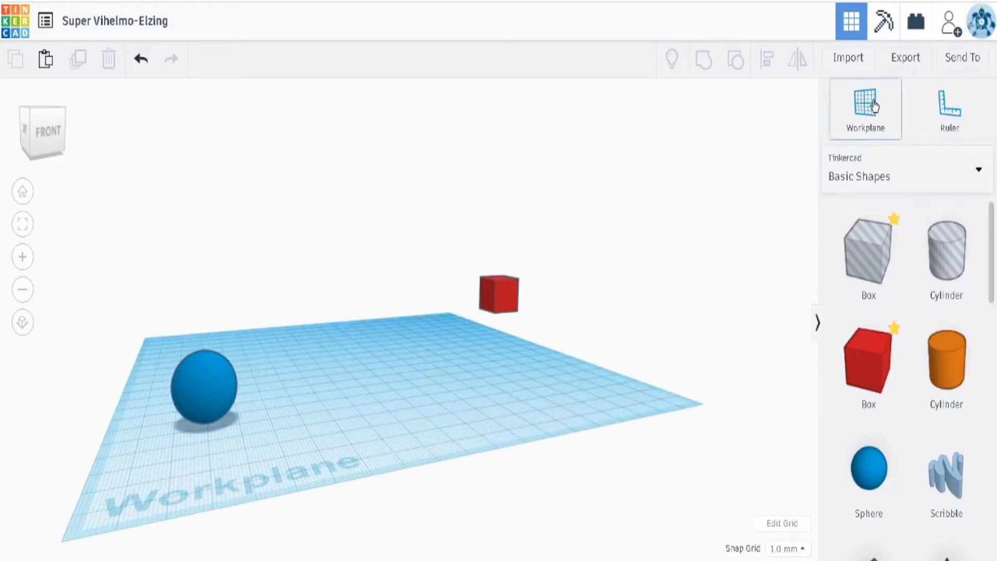
click(868, 120)
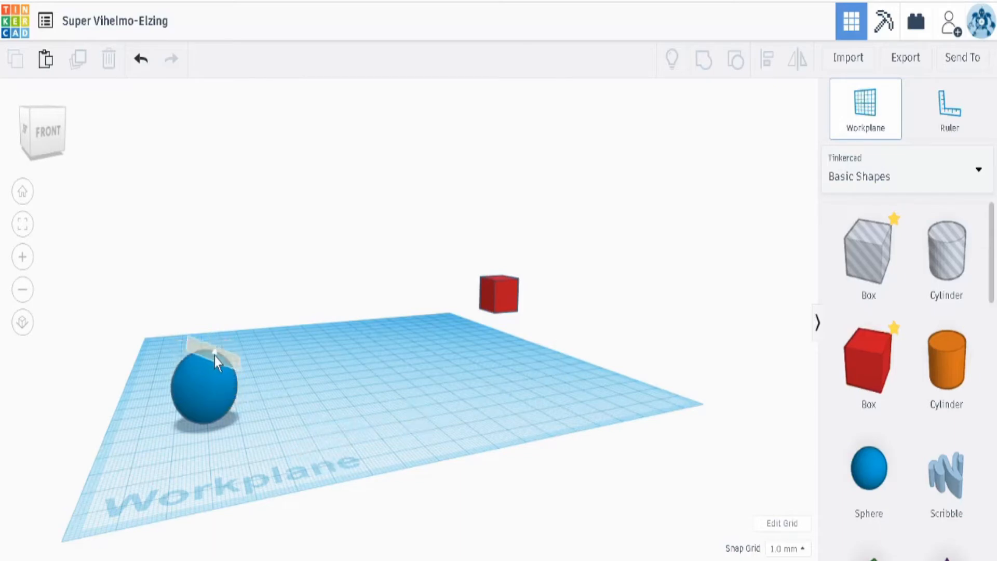
click(225, 362)
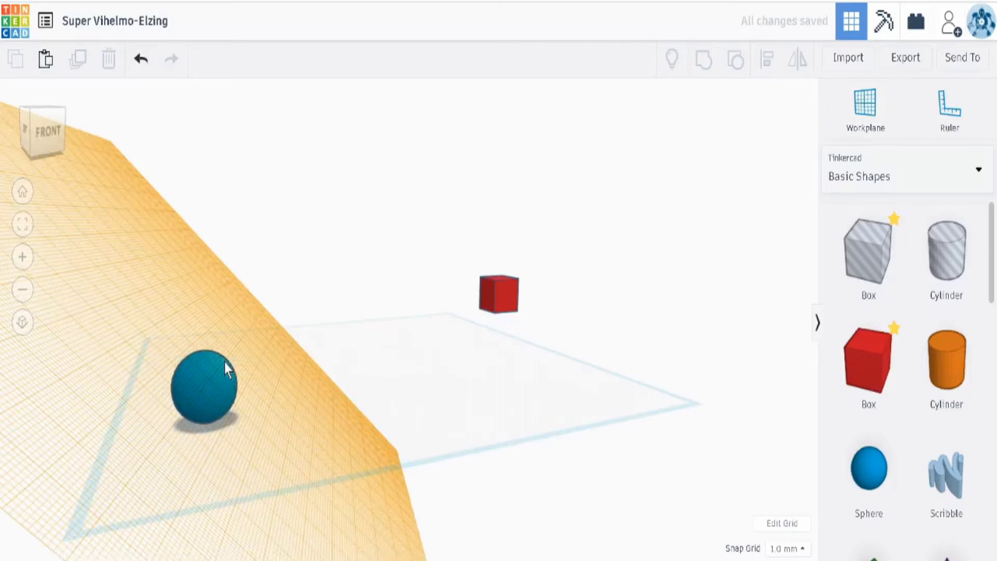
drag(873, 384, 189, 345)
right_drag(219, 404, 255, 451)
drag(956, 375, 324, 487)
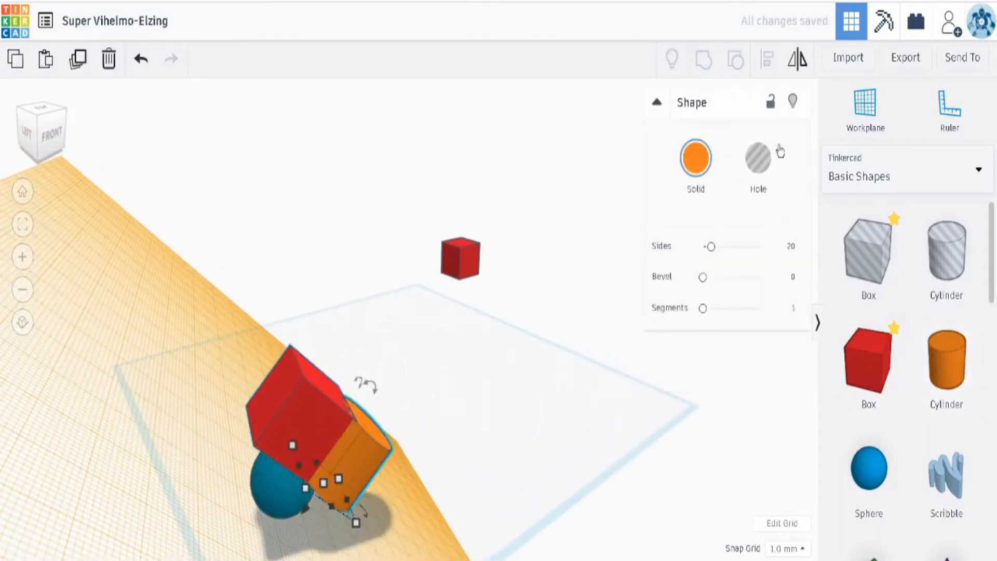
Restore the original horizontal workplane as the active one.
click(496, 427)
right_drag(570, 416, 326, 202)
right_drag(469, 170, 451, 379)
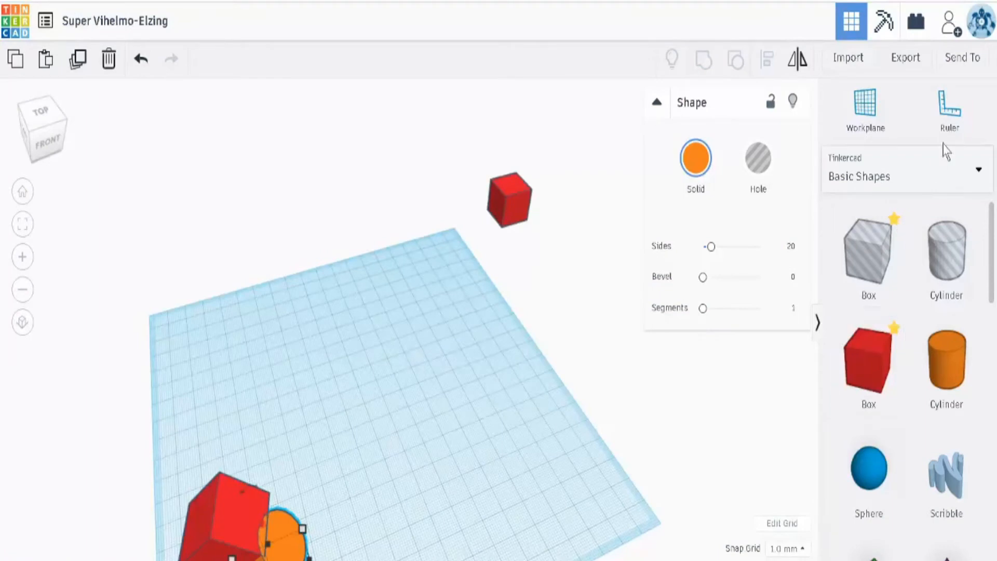
Place the ruler near the workplane's center and move both red boxes next to it, the upright one at the ruler's origin.
click(955, 109)
click(395, 348)
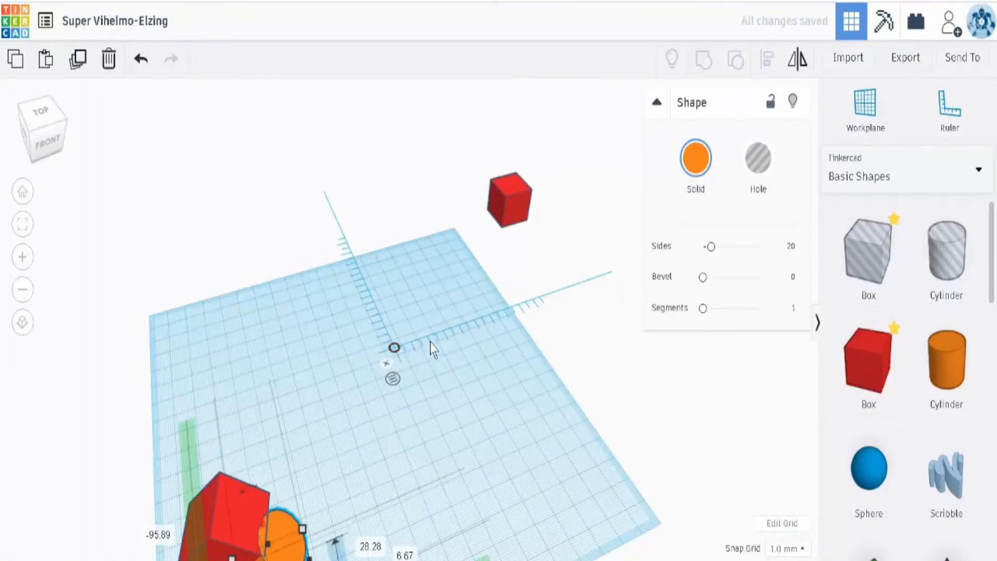
drag(248, 519, 289, 300)
drag(519, 182, 415, 291)
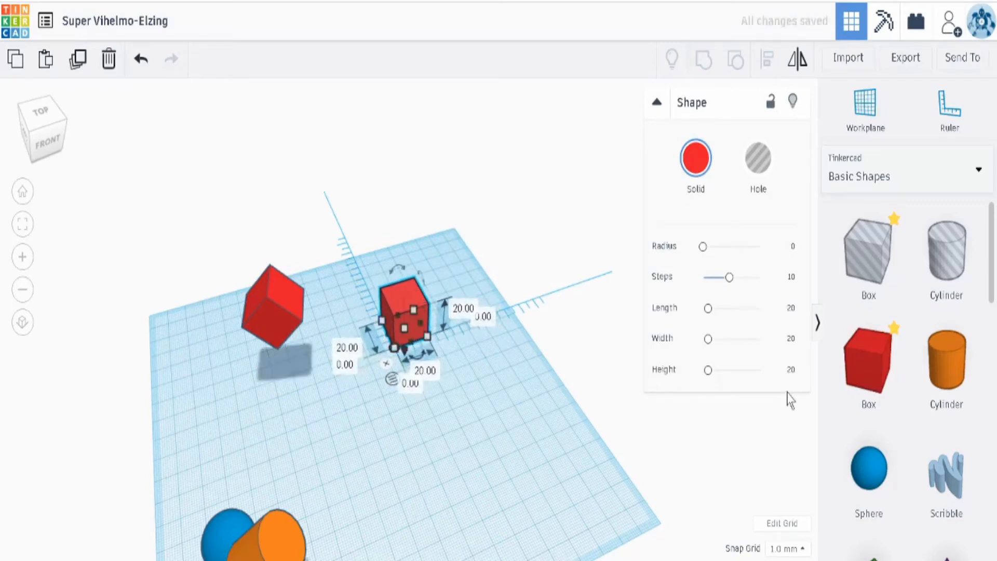
Position another red box beside the ruler's origin, diagonally in front of the upright box.
click(390, 366)
right_drag(526, 354, 474, 416)
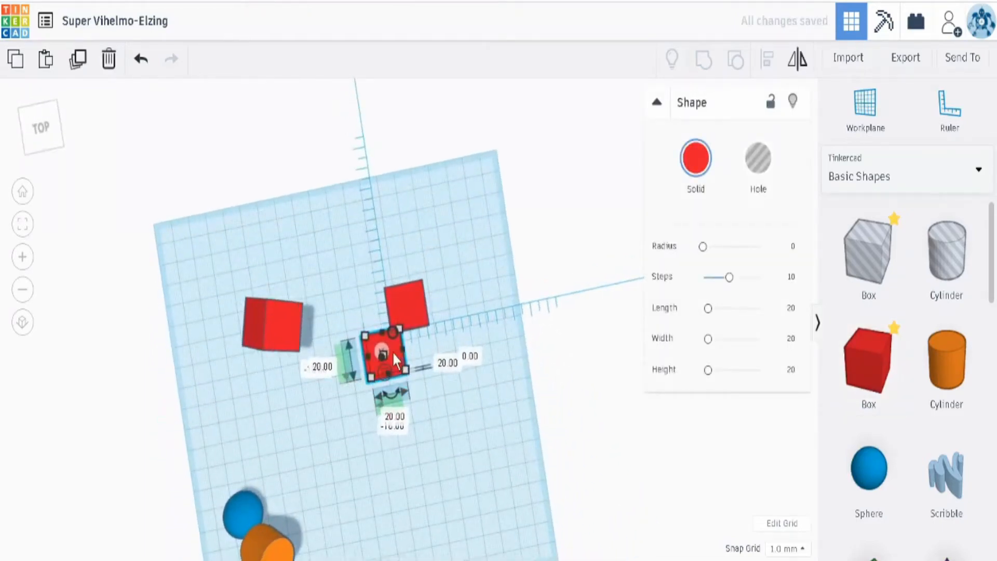
mouse_move(392, 360)
mouse_down()
mouse_move(363, 359)
mouse_move(385, 360)
mouse_up()
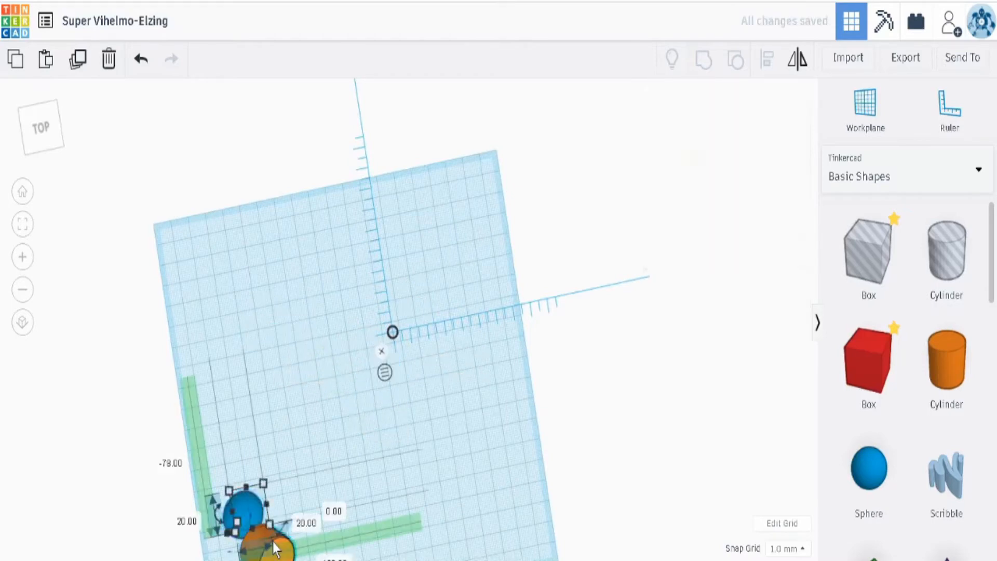
Delete the blue sphere and the tilted orange cylinder, and remove the ruler.
click(273, 541)
click(382, 350)
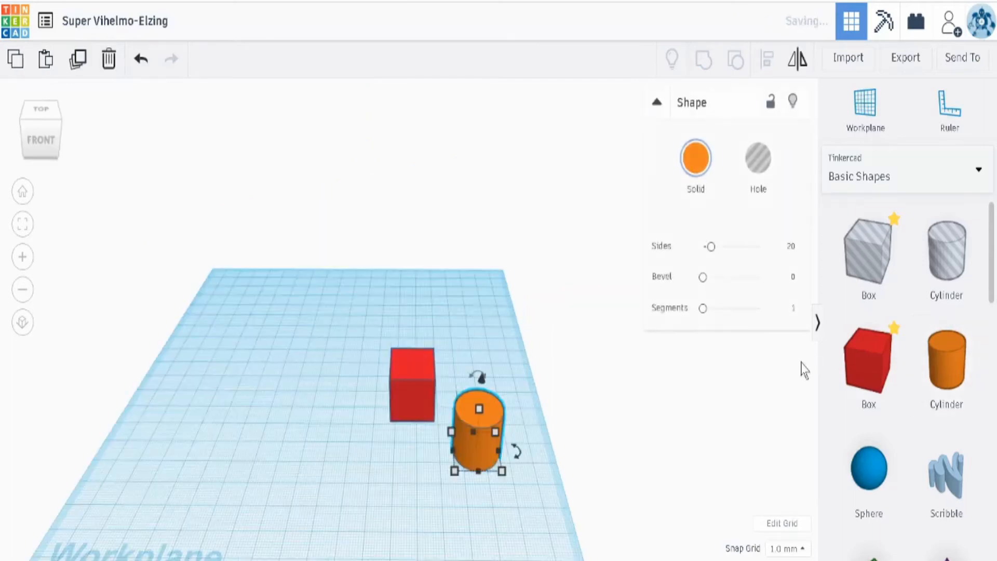
Place a Hand and a Peace Hand from the Characters collection on opposite sides of the orange cylinder.
click(909, 167)
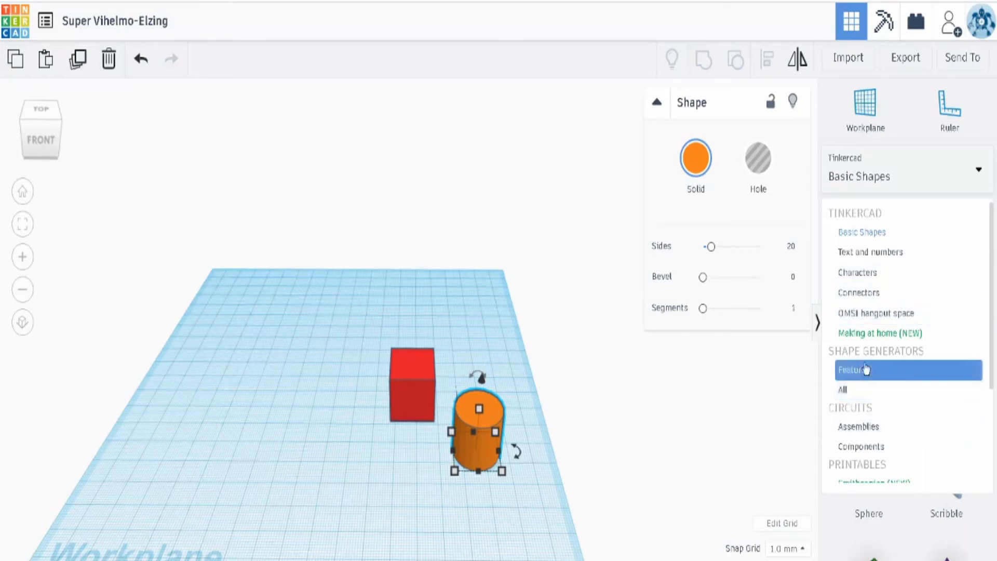
click(865, 278)
drag(877, 256, 335, 392)
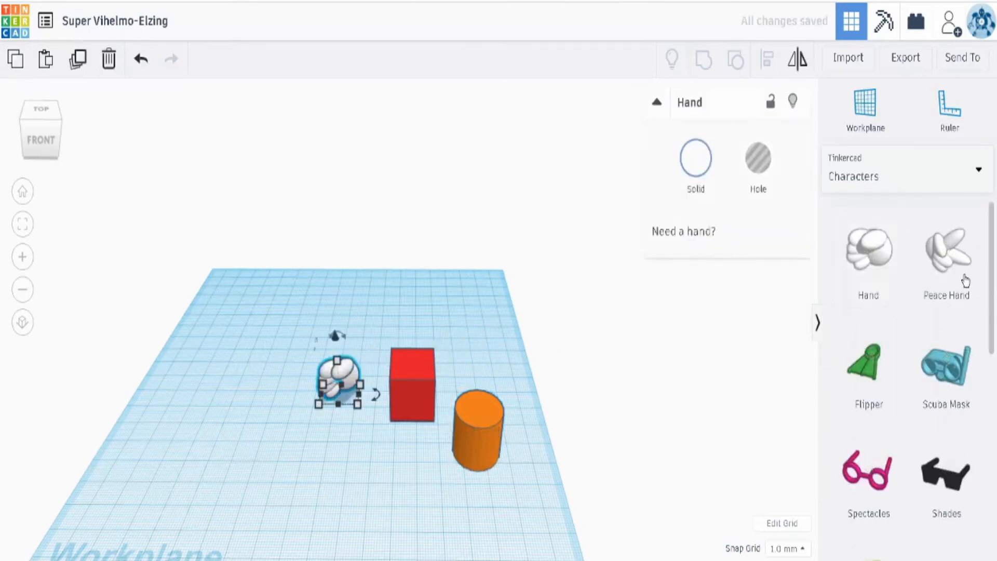
drag(914, 288, 407, 398)
right_drag(369, 485, 463, 452)
drag(432, 379, 580, 369)
drag(399, 405, 529, 408)
Add the pink Spectacles to the front of the orange cylinder and raise them toward its upper part.
right_drag(648, 424, 586, 401)
drag(865, 470, 511, 397)
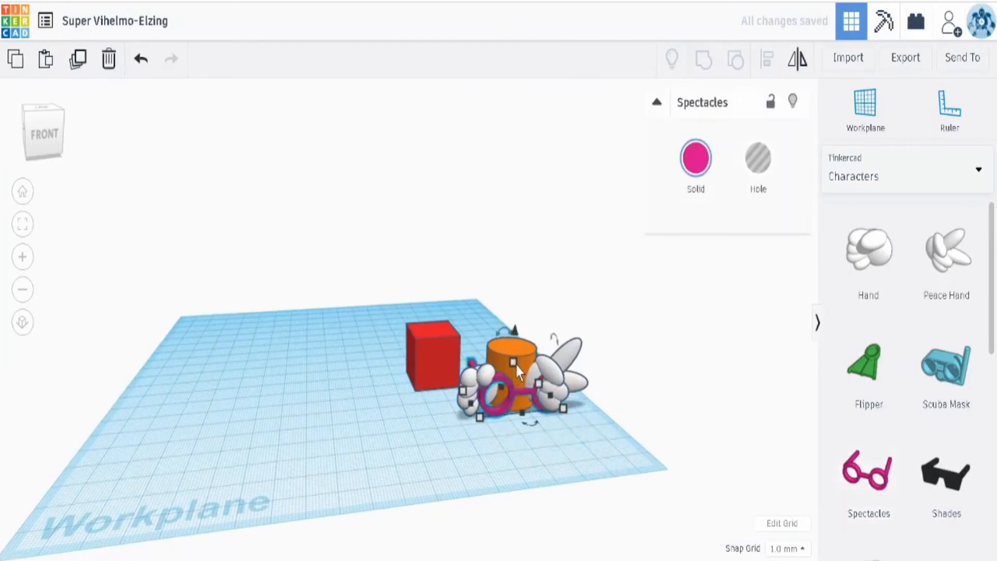
drag(514, 332, 515, 302)
right_drag(601, 344, 619, 451)
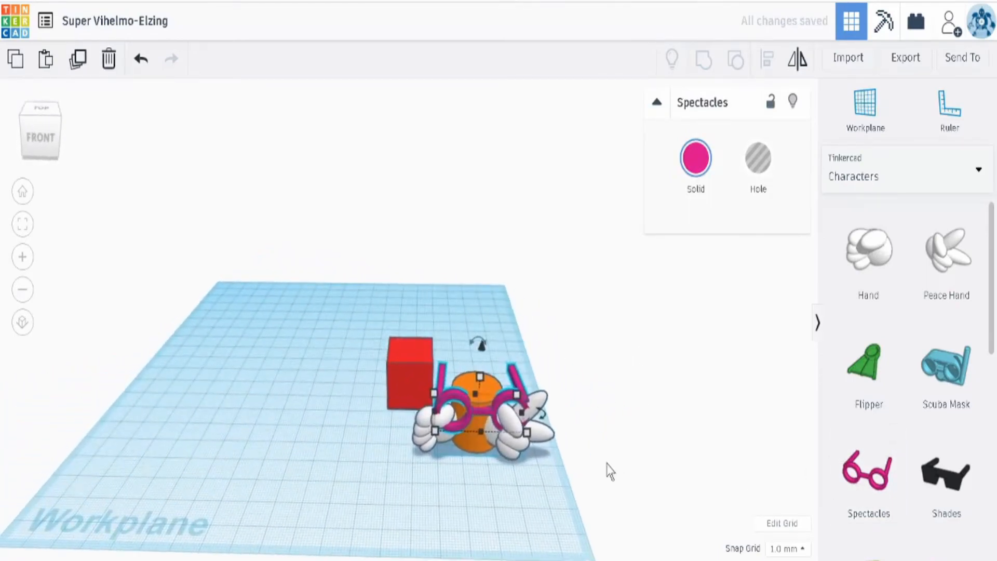
Move the red box about 51 mm away from the orange cylinder and place an Astrobot from the Characters collection between them.
drag(406, 358, 287, 347)
scroll(917, 448, down, 8)
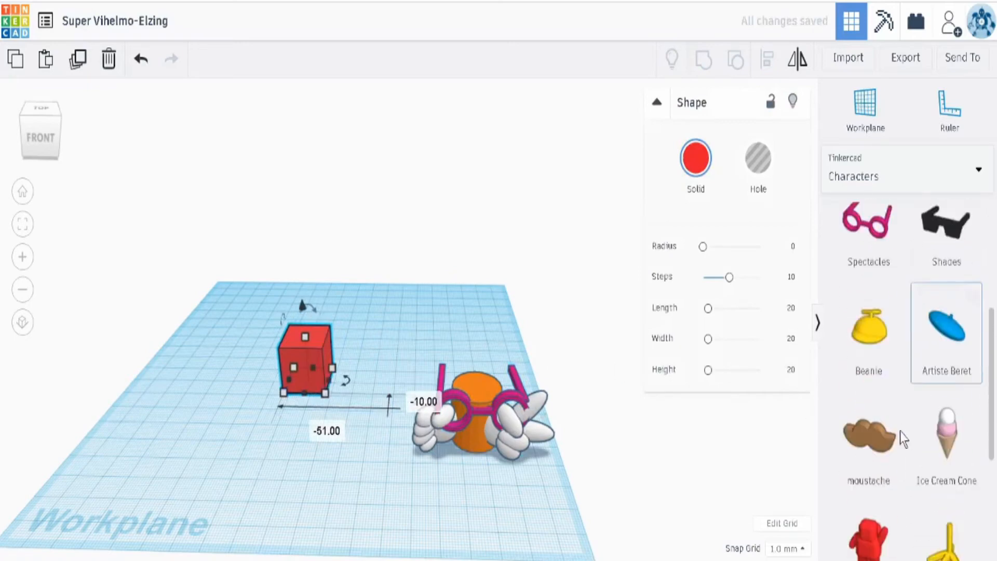
scroll(899, 434, up, 5)
scroll(903, 410, down, 3)
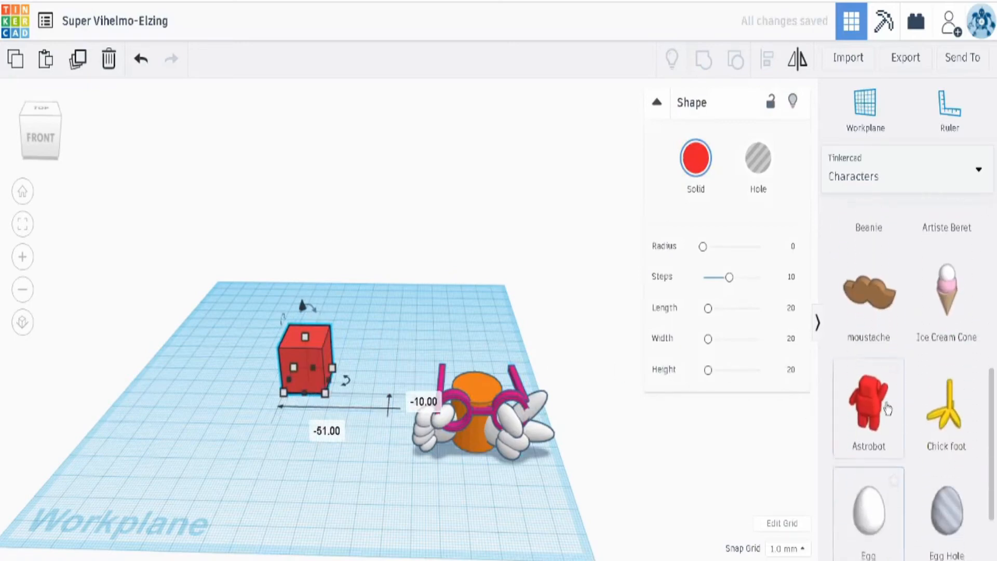
click(312, 426)
click(318, 446)
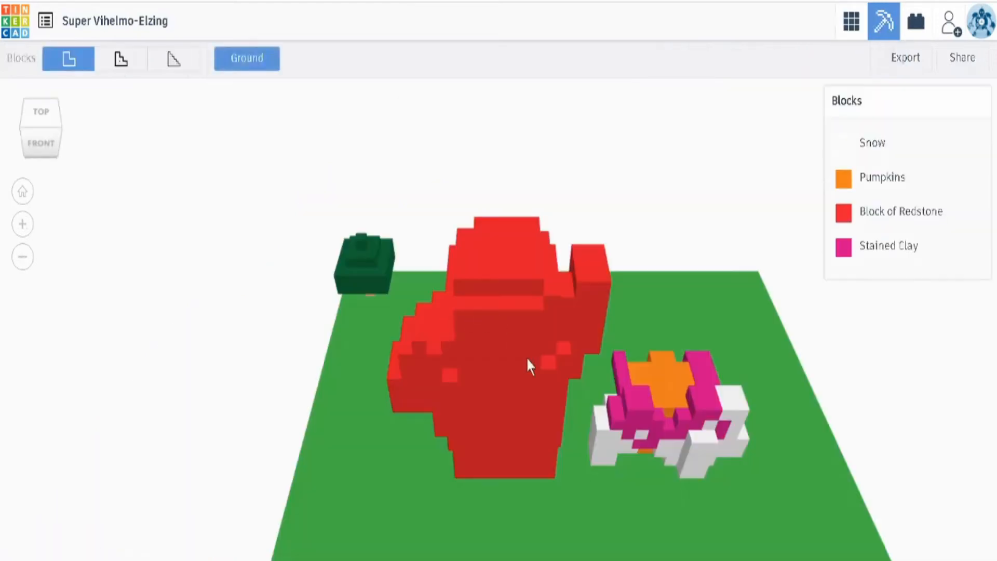
Preview the block version of the design at the 2x and 3x design sizes from a lower front angle.
right_drag(527, 358, 587, 322)
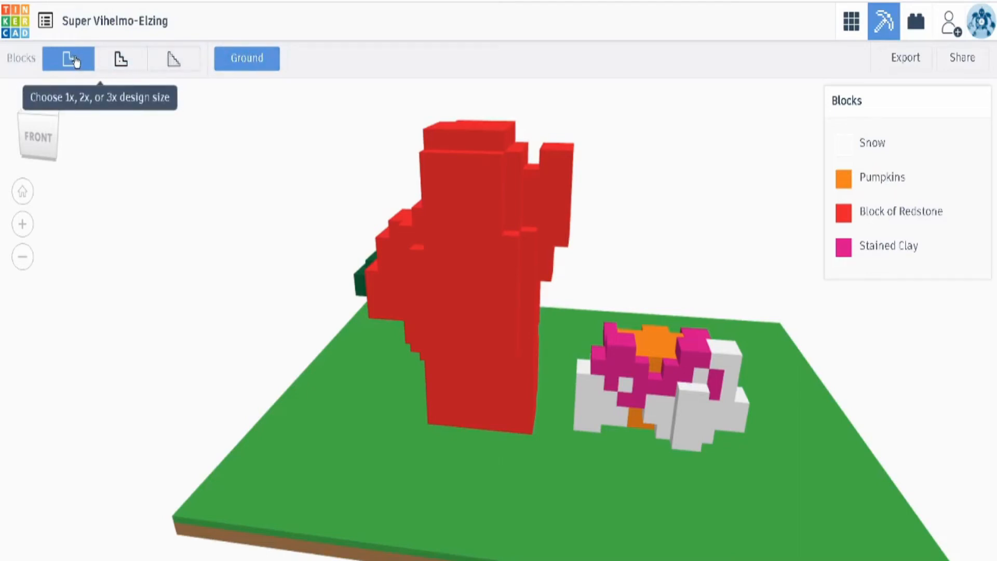
click(121, 59)
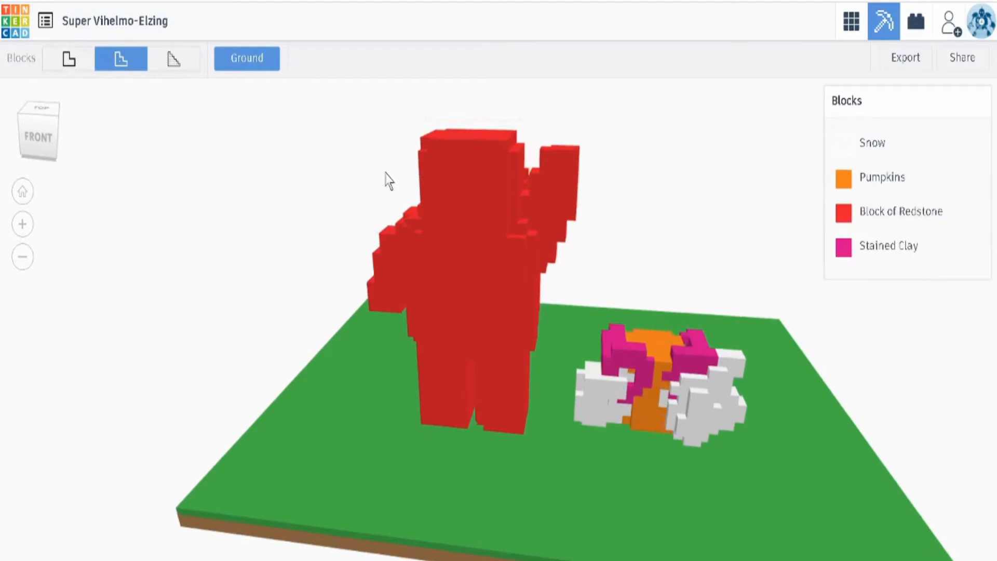
click(175, 59)
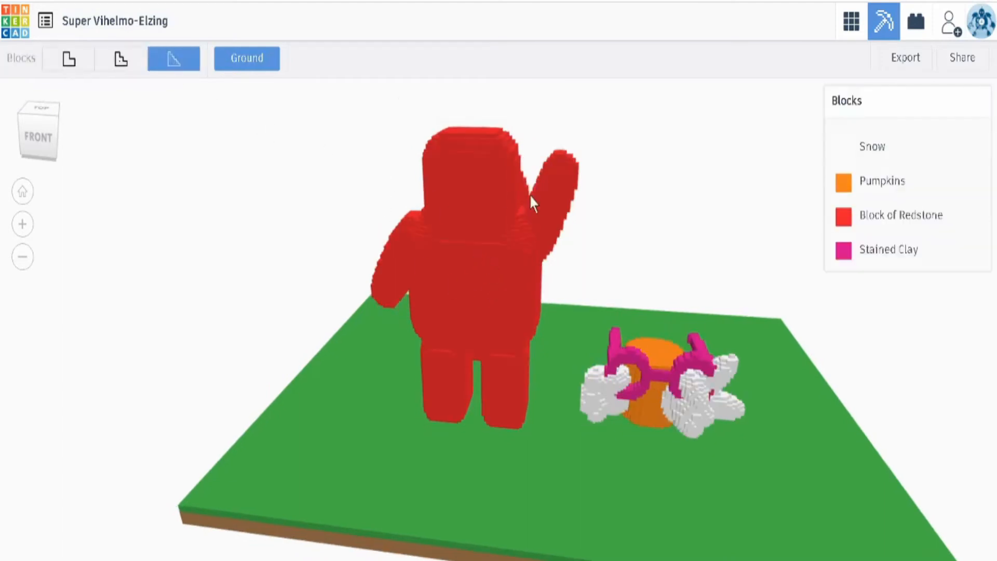
right_drag(695, 369, 723, 352)
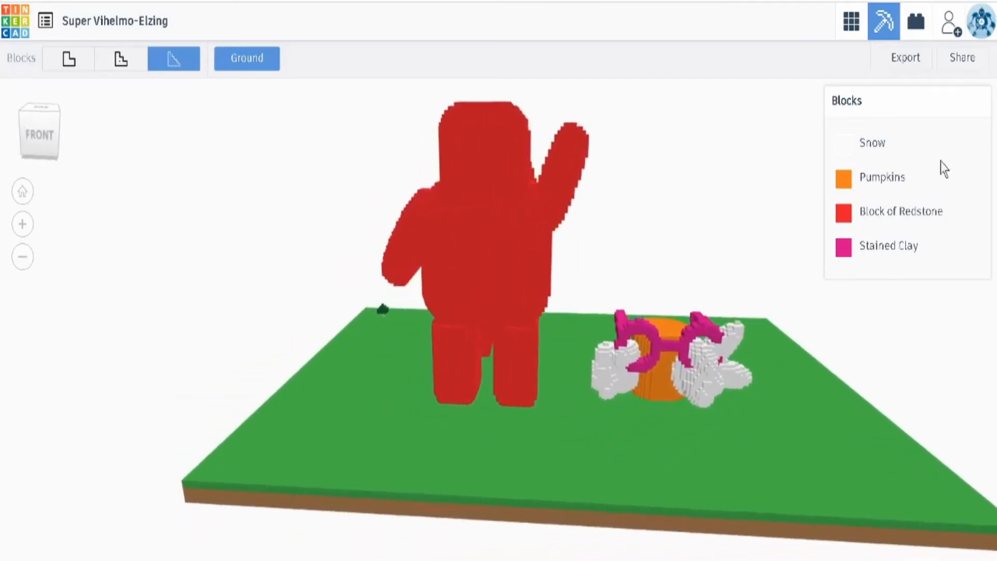
Preview the design as bricks at the 2x and 3x design sizes and examine the brick figures up close from several angles.
click(918, 22)
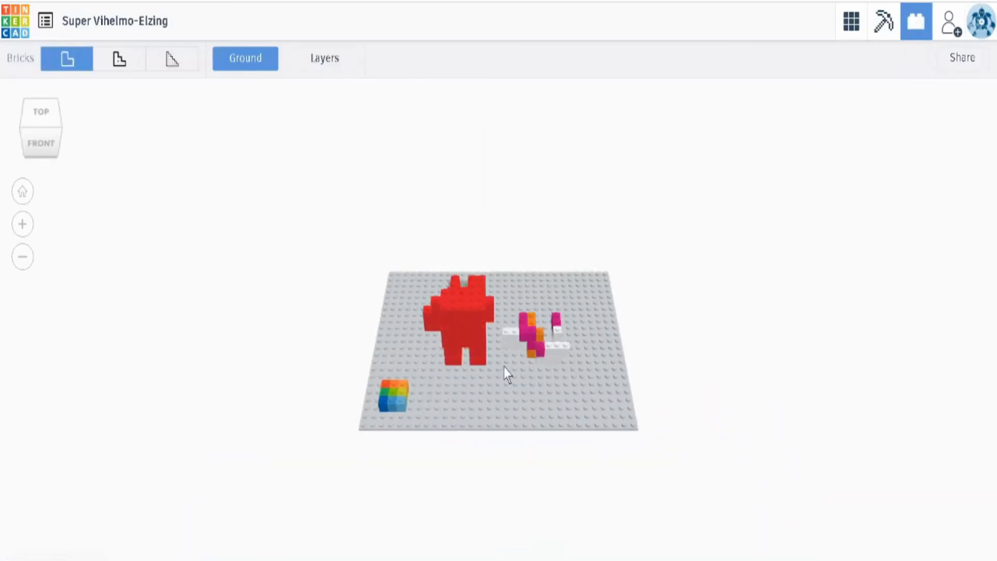
click(118, 61)
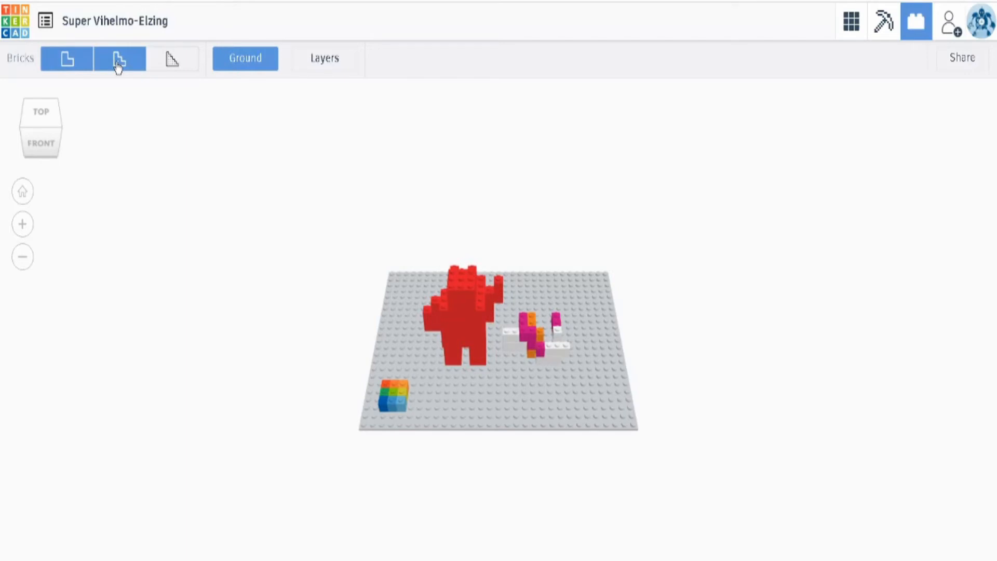
click(175, 58)
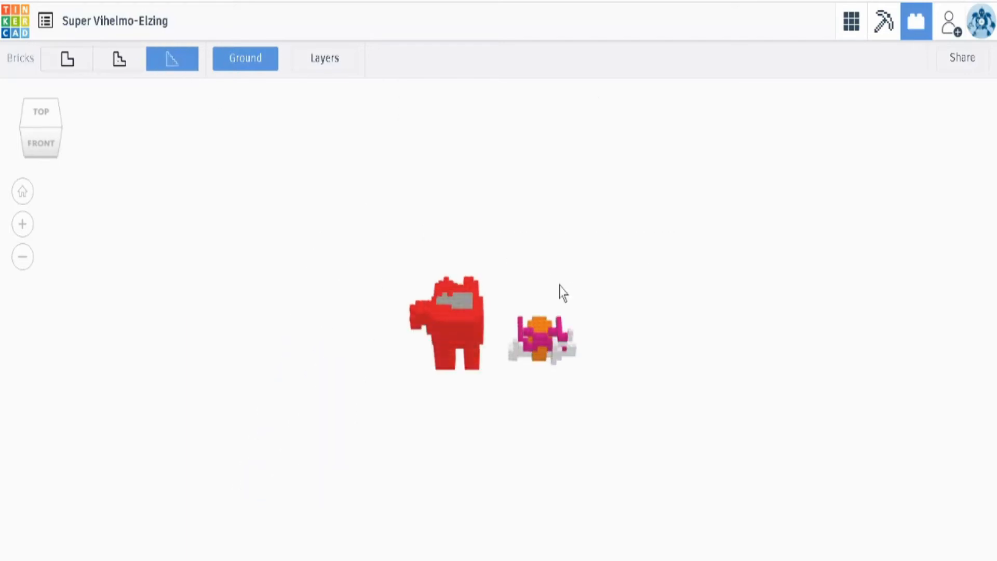
scroll(491, 309, up, 4)
scroll(493, 307, up, 3)
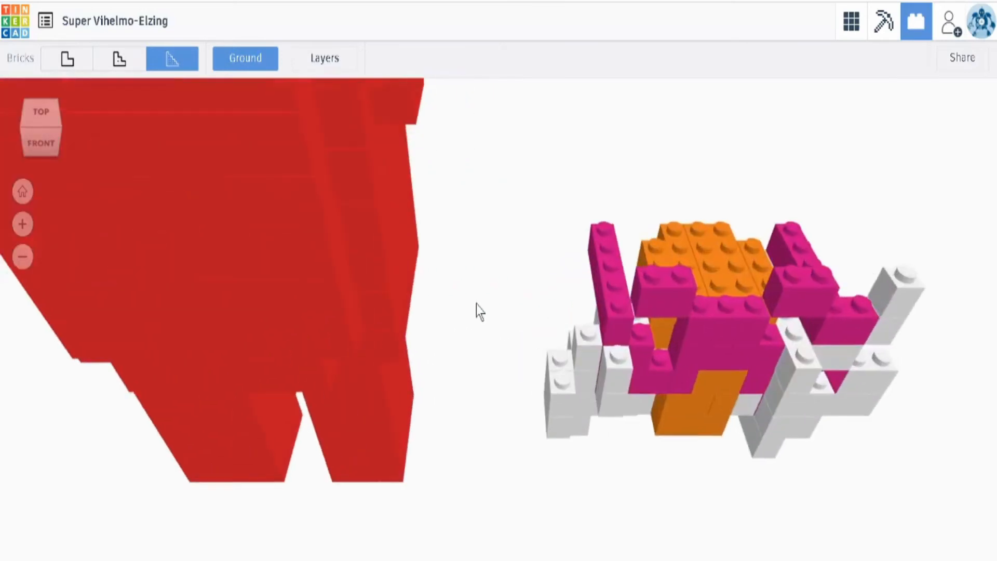
scroll(436, 292, down, 1)
right_drag(461, 274, 454, 248)
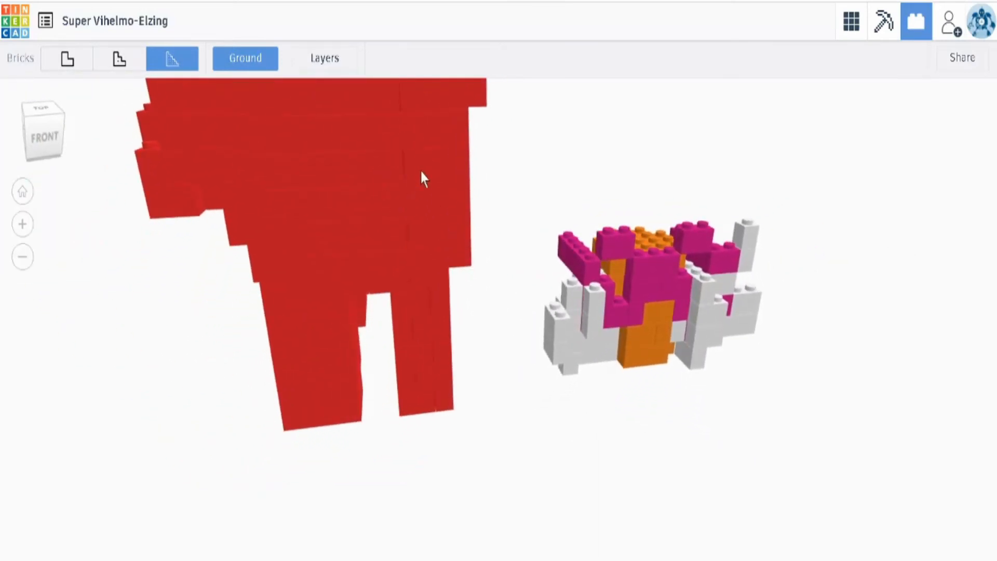
scroll(501, 197, down, 5)
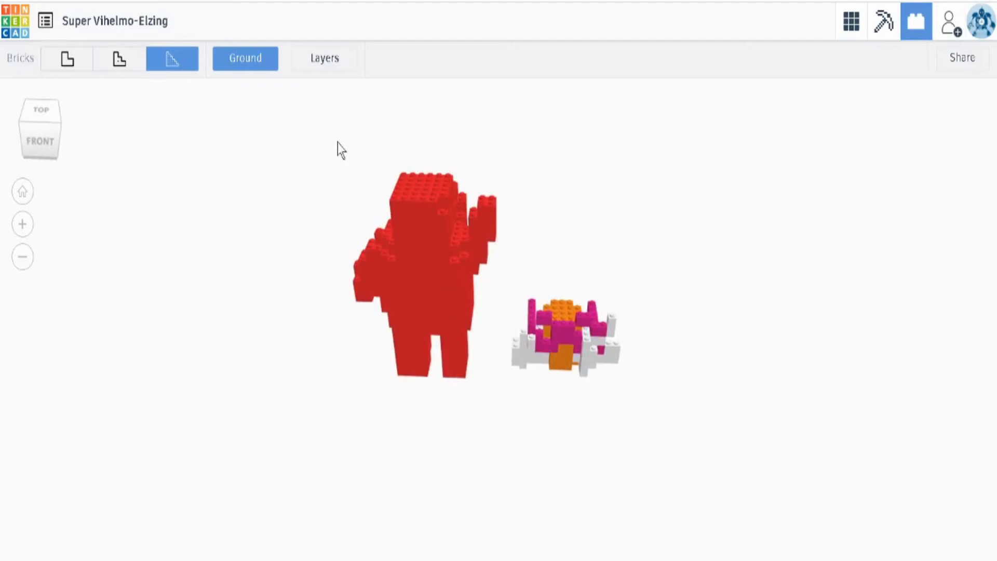
right_drag(408, 213, 535, 223)
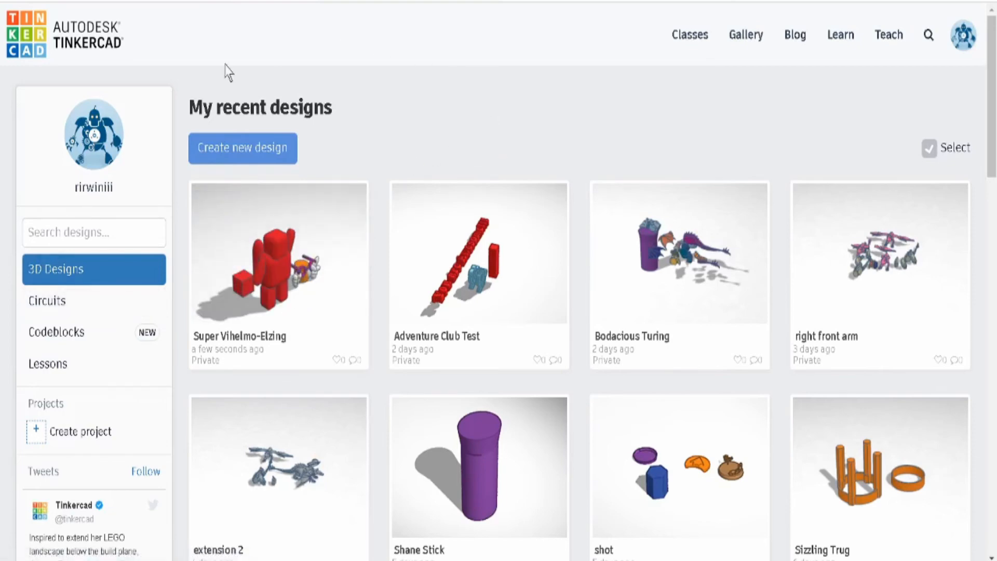
Create a new circuit containing an LED colored Orange and a Coin Cell 3V Battery below it.
click(61, 300)
click(225, 151)
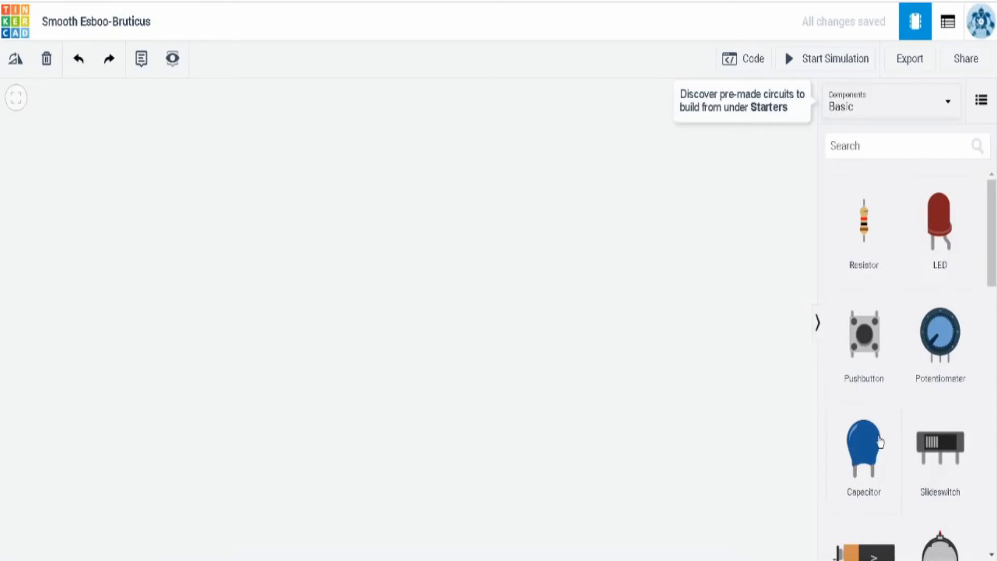
drag(948, 224, 522, 169)
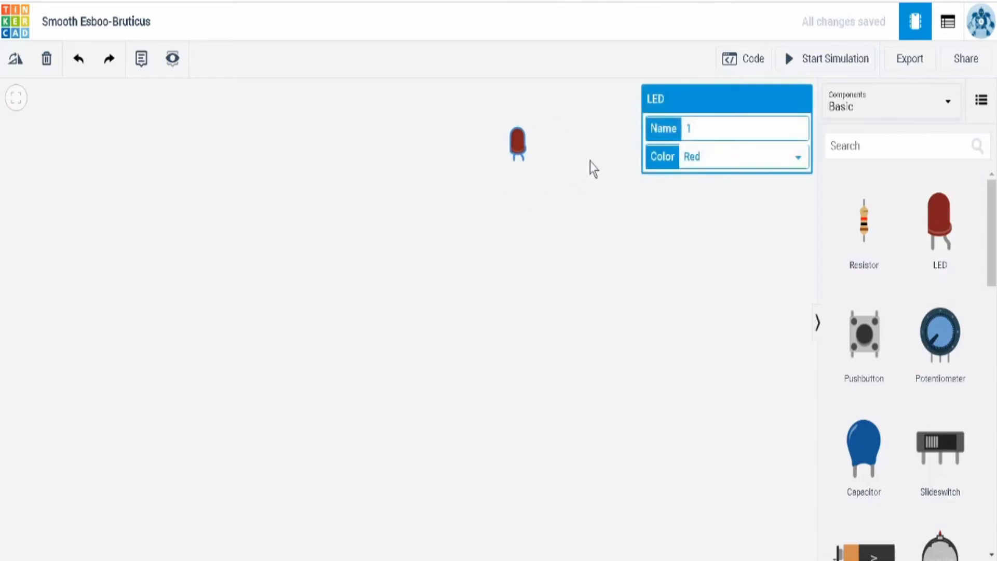
click(708, 158)
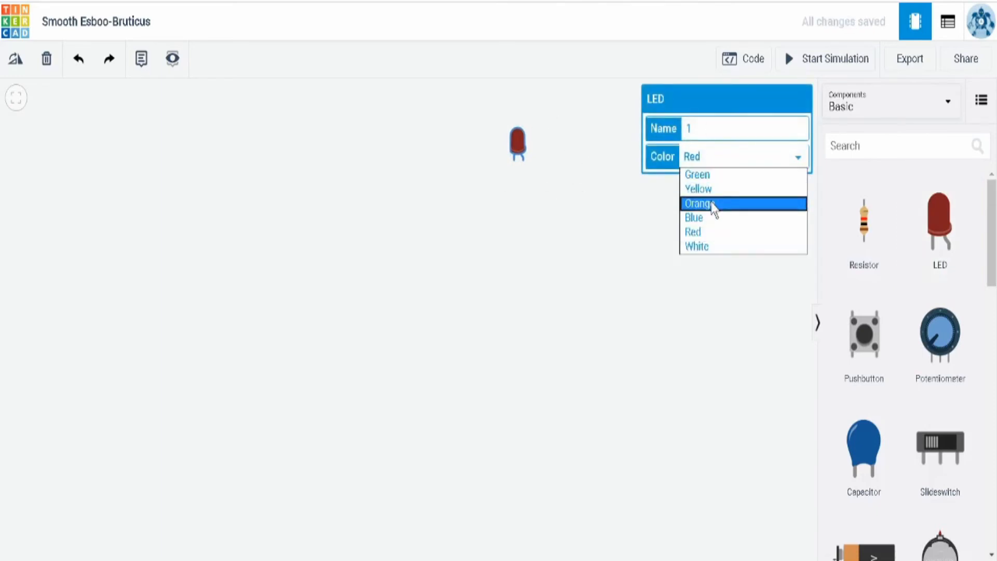
click(715, 207)
scroll(875, 462, down, 2)
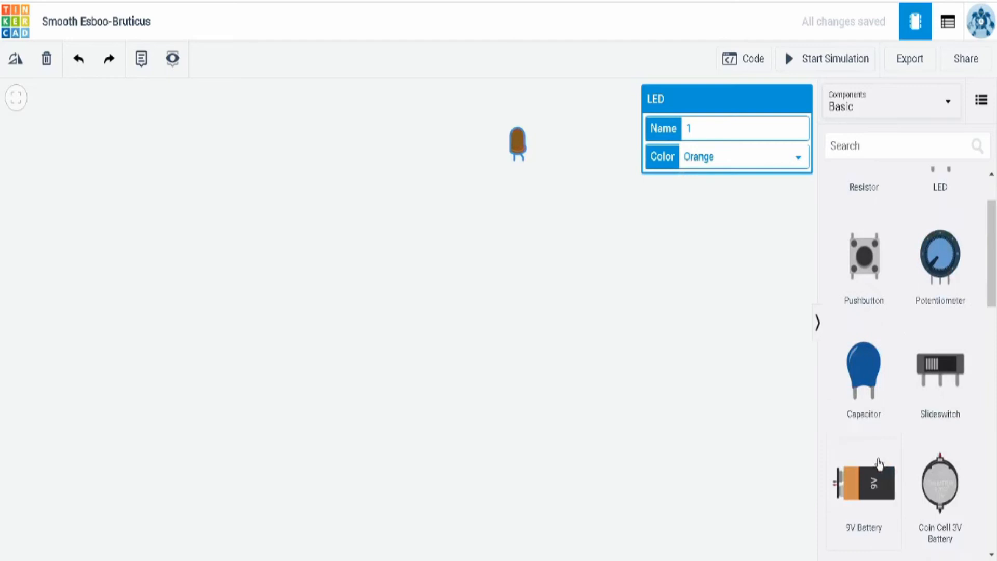
drag(938, 479, 491, 323)
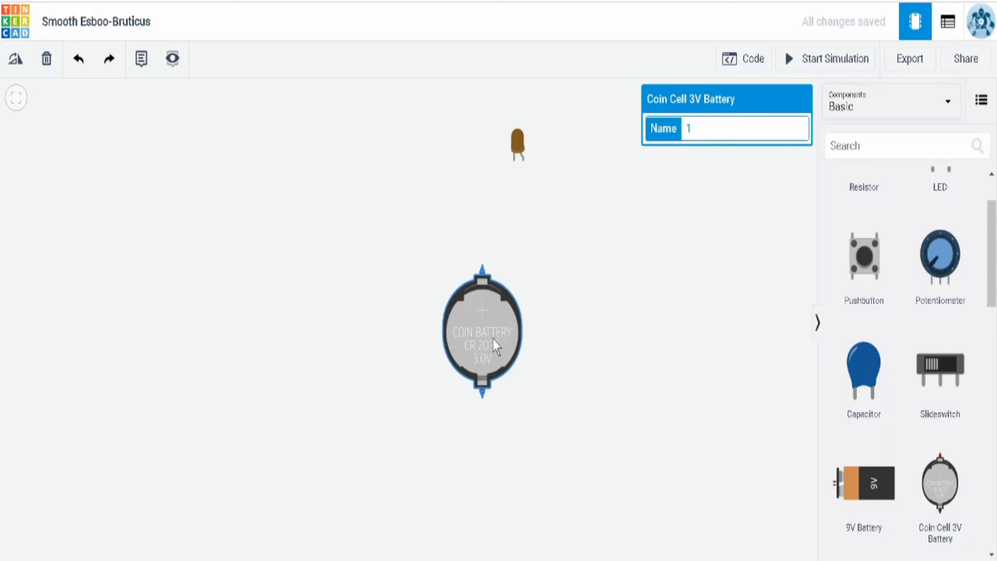
Wire the battery's positive terminal to the LED's cathode and its negative terminal to the anode, and test the circuit in simulation.
click(483, 266)
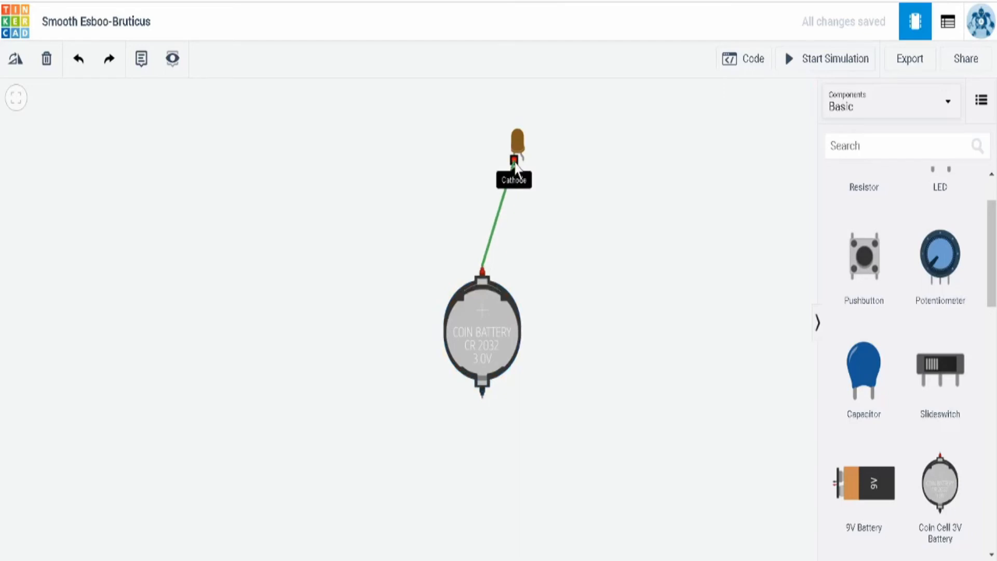
click(515, 161)
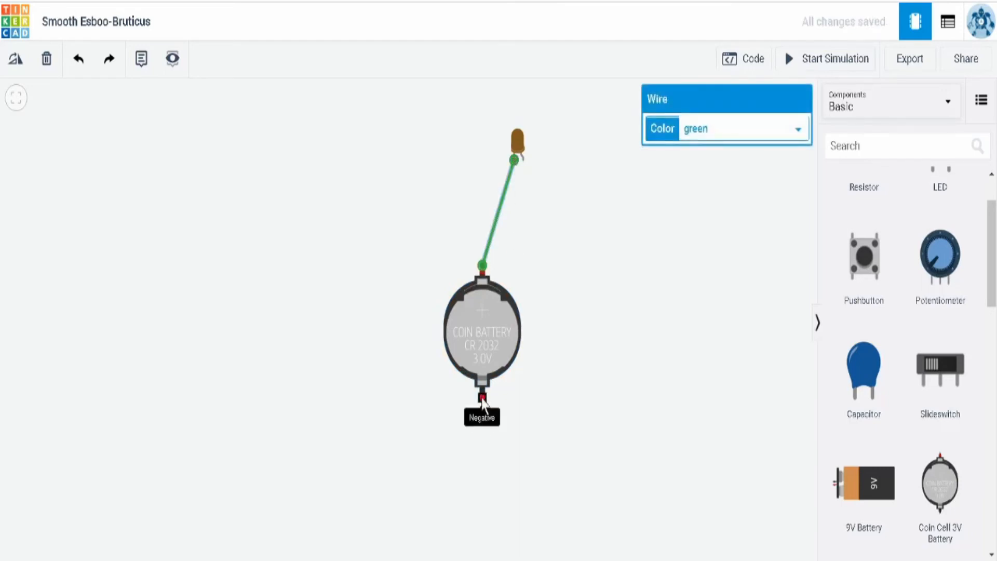
click(482, 399)
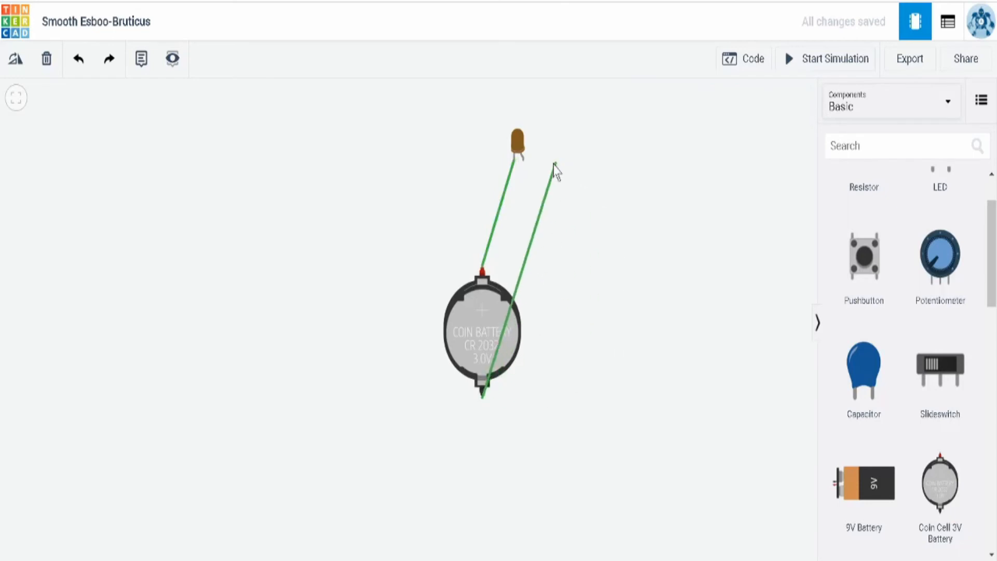
click(523, 161)
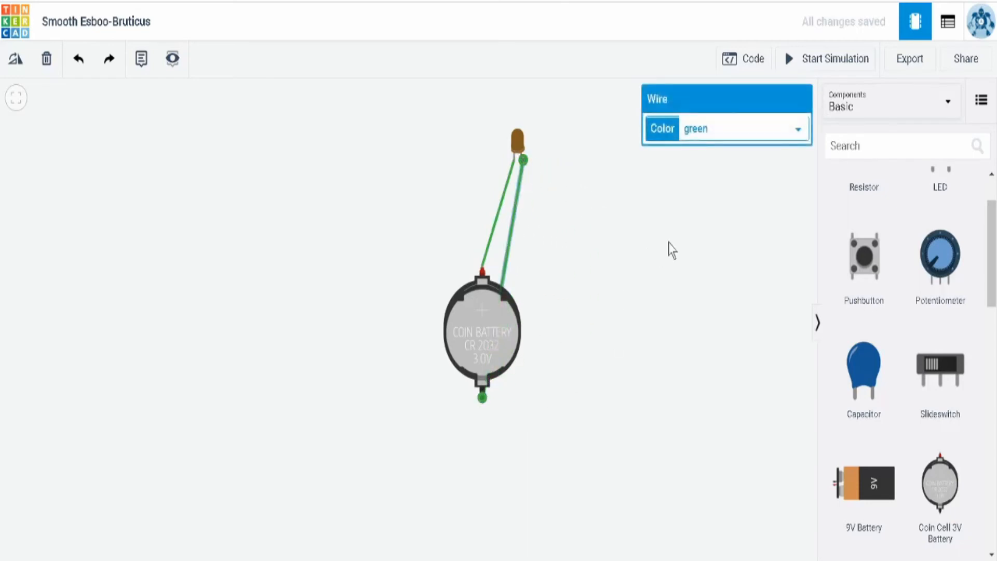
click(816, 62)
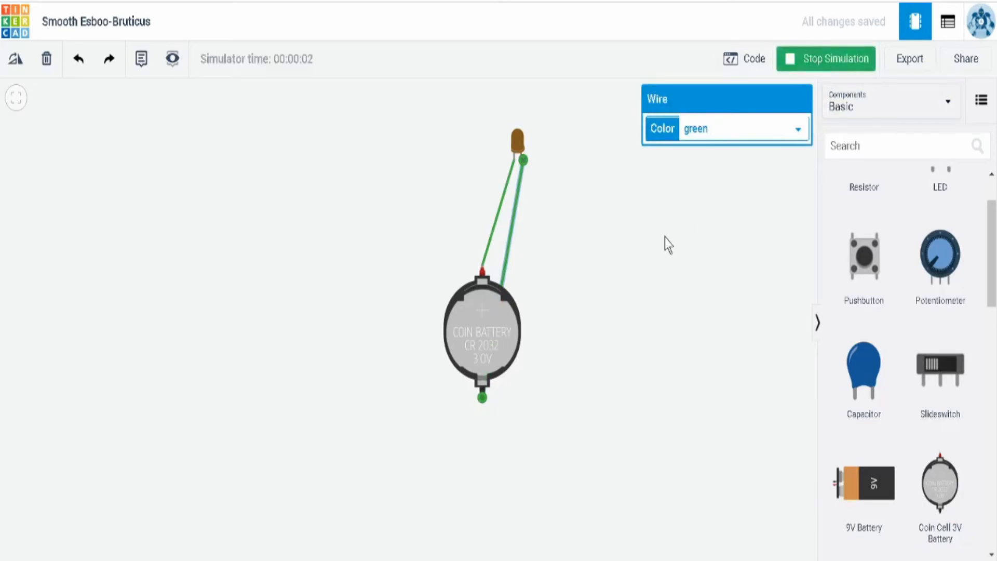
click(803, 61)
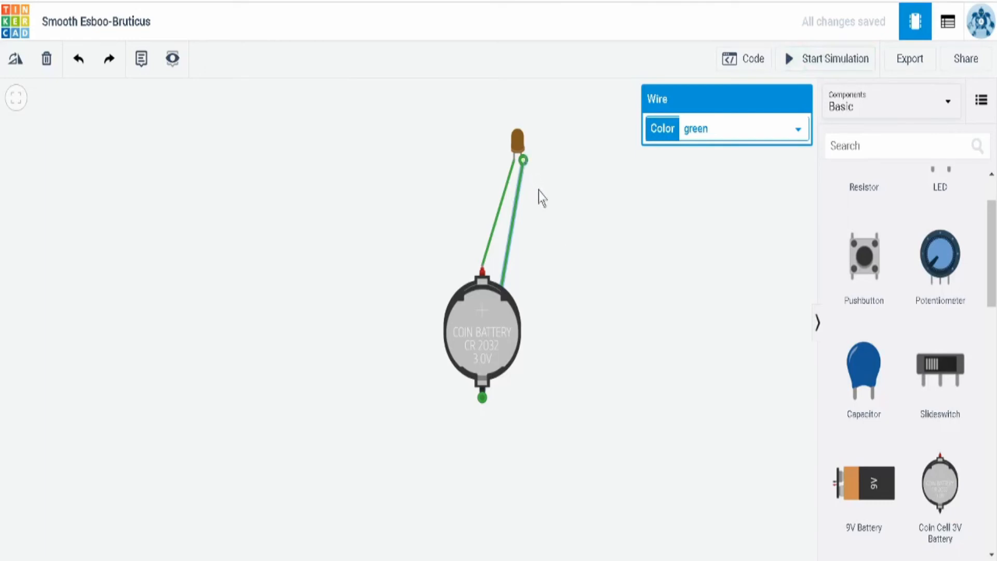
Move the LED end of the negative wire to the cathode and delete the wire from the battery's positive terminal.
drag(523, 164, 504, 335)
mouse_move(524, 168)
mouse_down()
mouse_move(516, 163)
mouse_move(532, 416)
mouse_move(554, 301)
mouse_move(516, 162)
mouse_up()
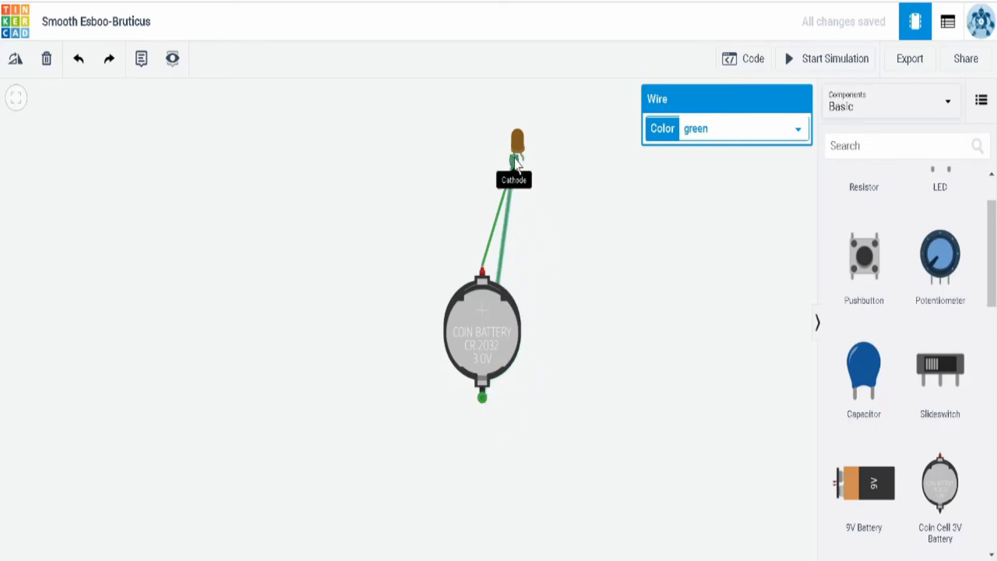
click(500, 207)
drag(520, 218, 515, 242)
key(Delete)
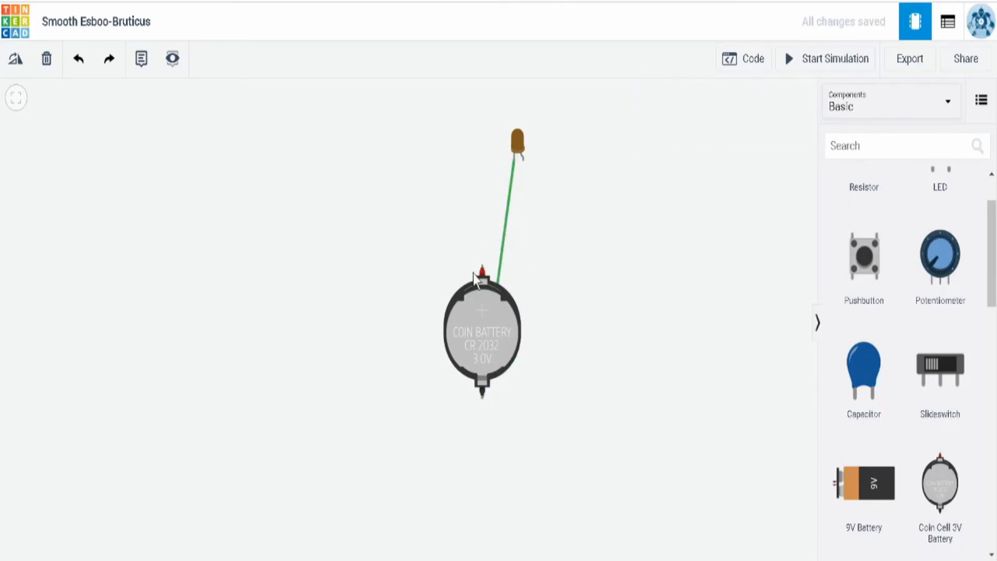
Wire the battery's positive terminal to the LED's anode and start the simulation.
click(482, 266)
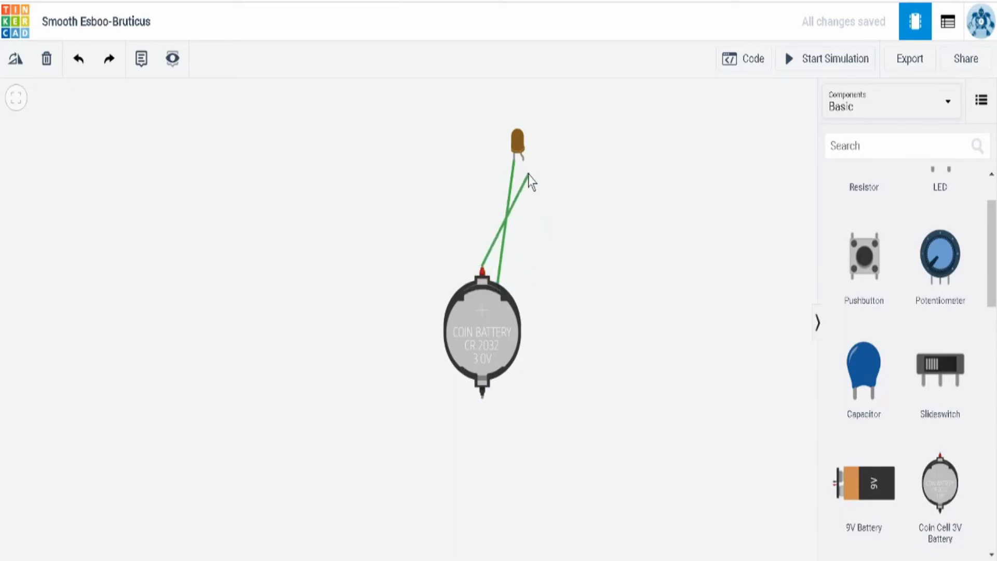
click(524, 159)
mouse_move(524, 159)
mouse_down()
mouse_move(646, 196)
mouse_move(523, 159)
mouse_up()
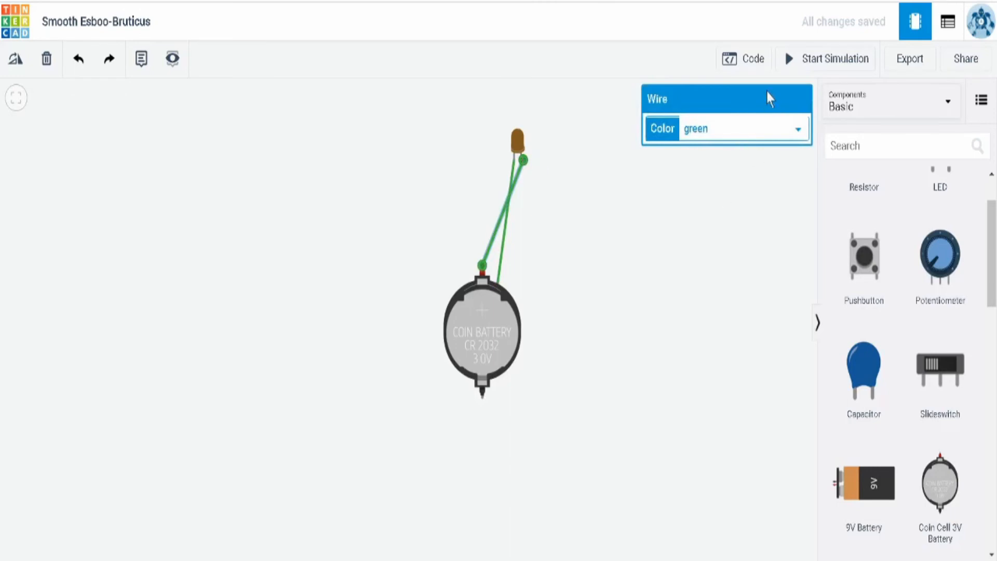
click(823, 59)
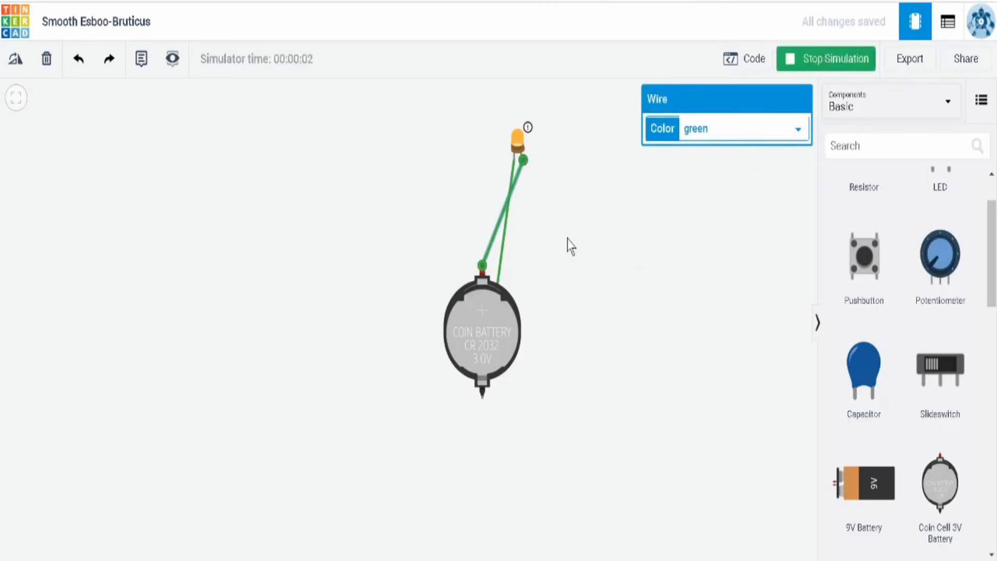
Delete and redraw the wire from the battery's positive terminal to the LED's anode, and rerun the simulation to check the LED's warning.
key(Delete)
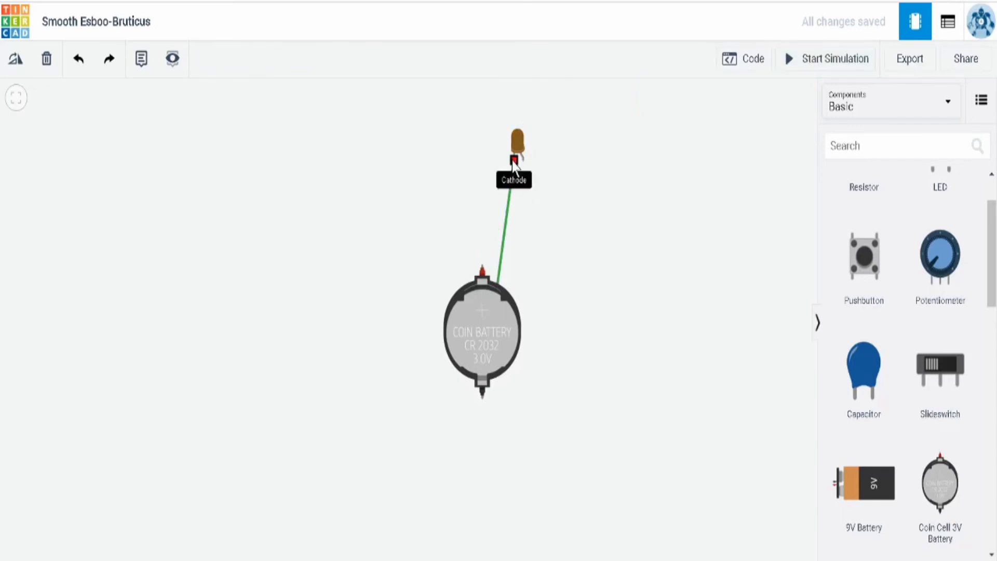
click(513, 161)
click(483, 271)
click(523, 160)
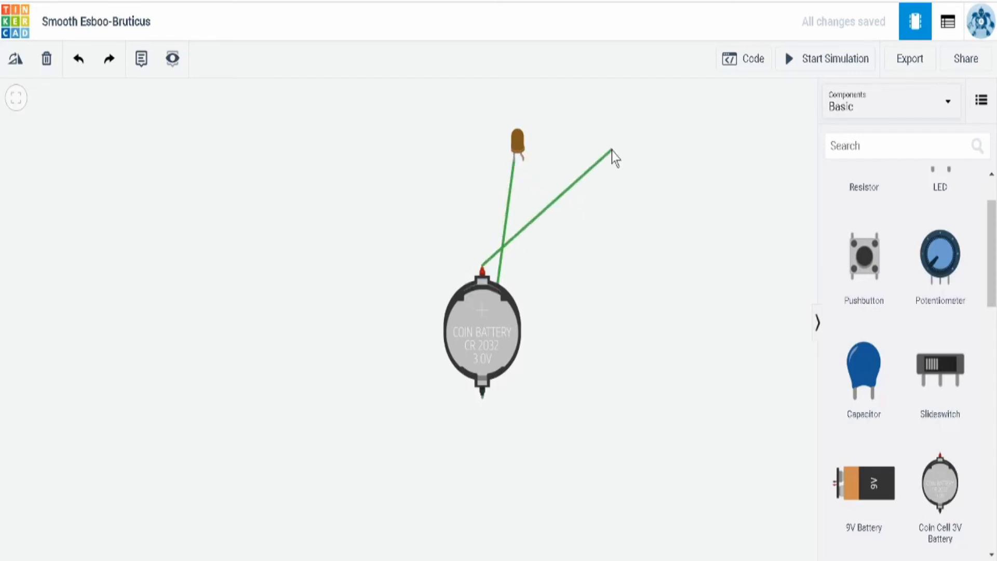
click(524, 160)
click(806, 62)
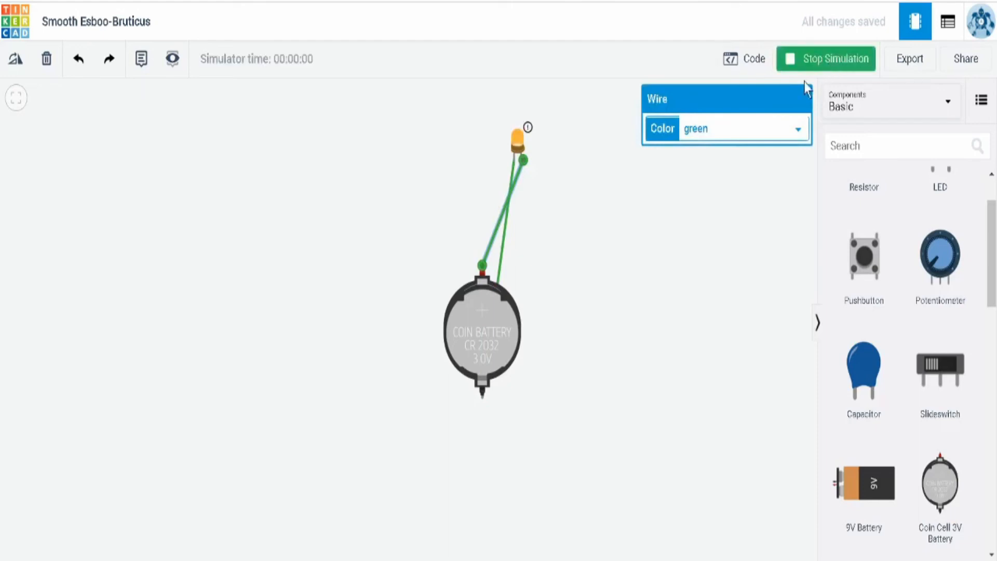
mouse_move(528, 128)
Place a resistor beside the LED and delete the wire between the battery's positive terminal and the LED's anode.
scroll(936, 241, up, 1)
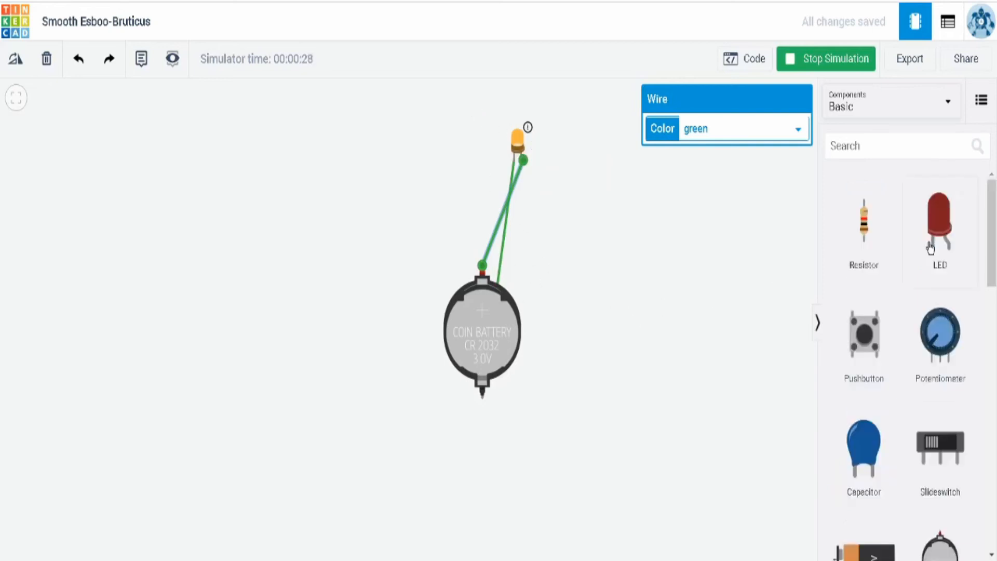
click(868, 225)
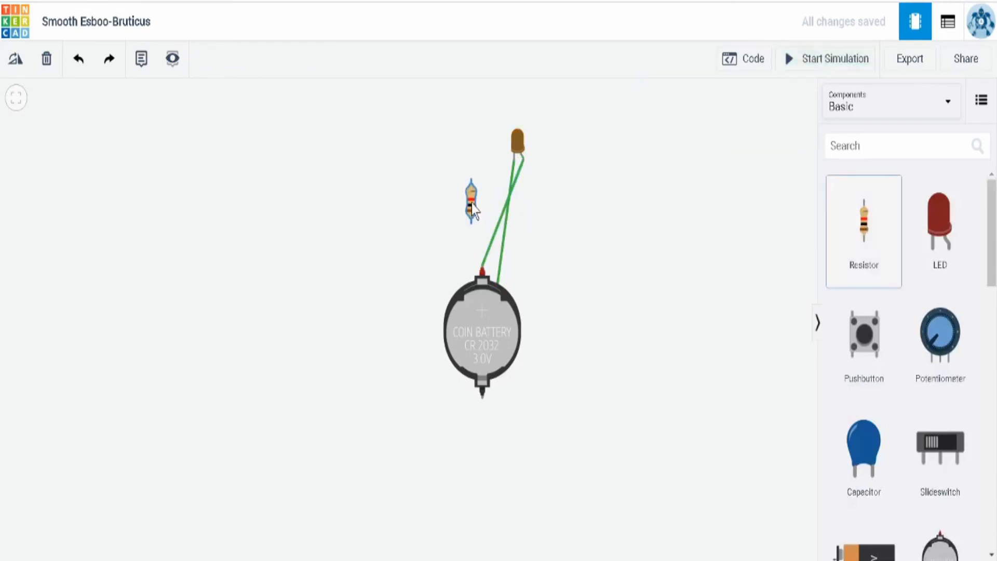
click(472, 203)
click(523, 161)
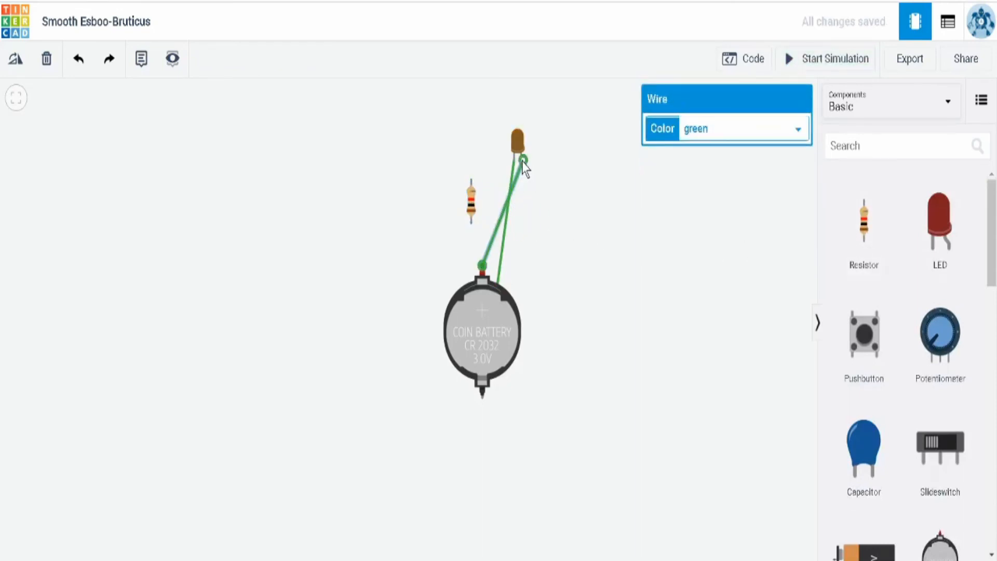
key(Delete)
Wire the battery's positive terminal through the resistor to the LED's anode and start the simulation.
click(483, 266)
click(472, 225)
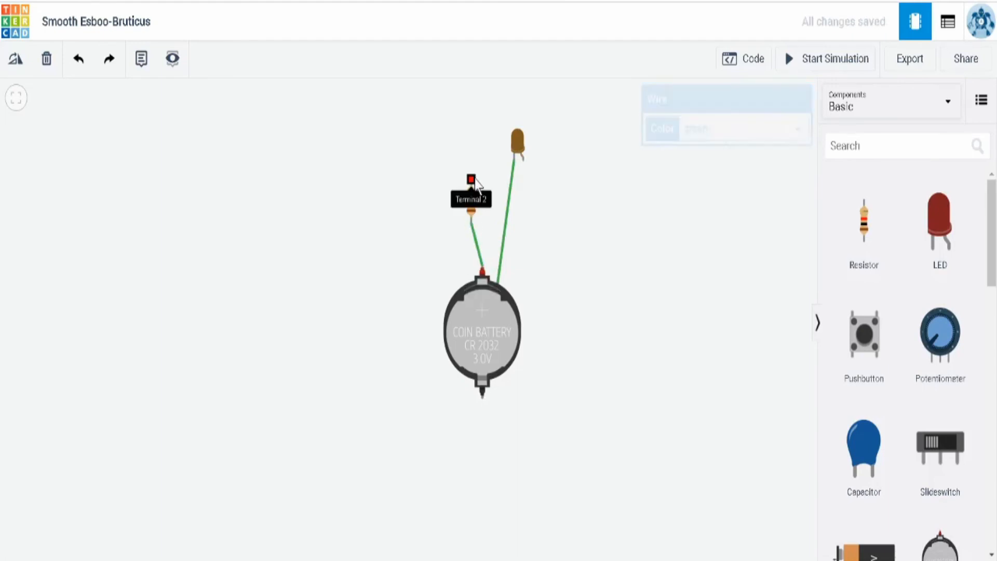
click(471, 182)
click(525, 163)
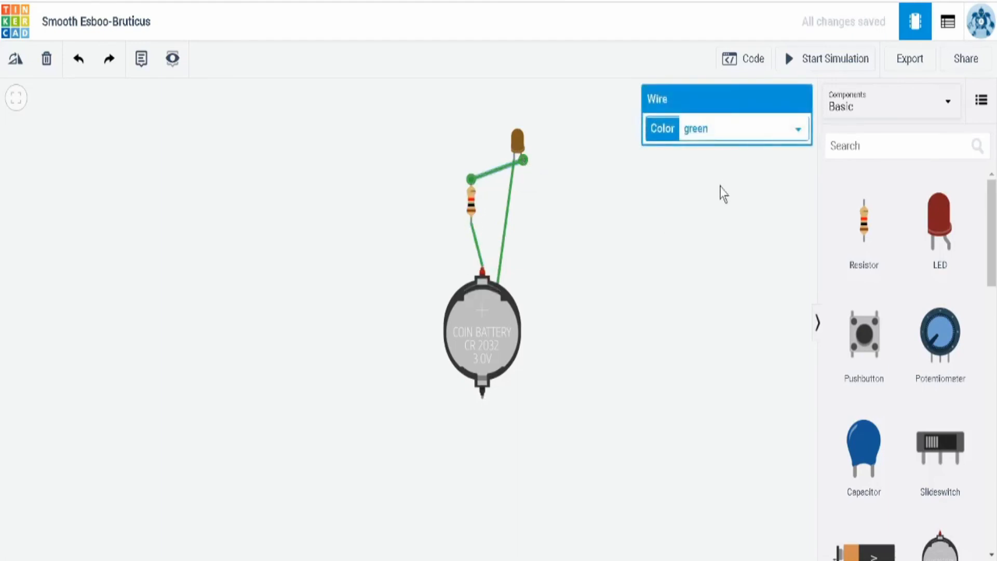
click(810, 62)
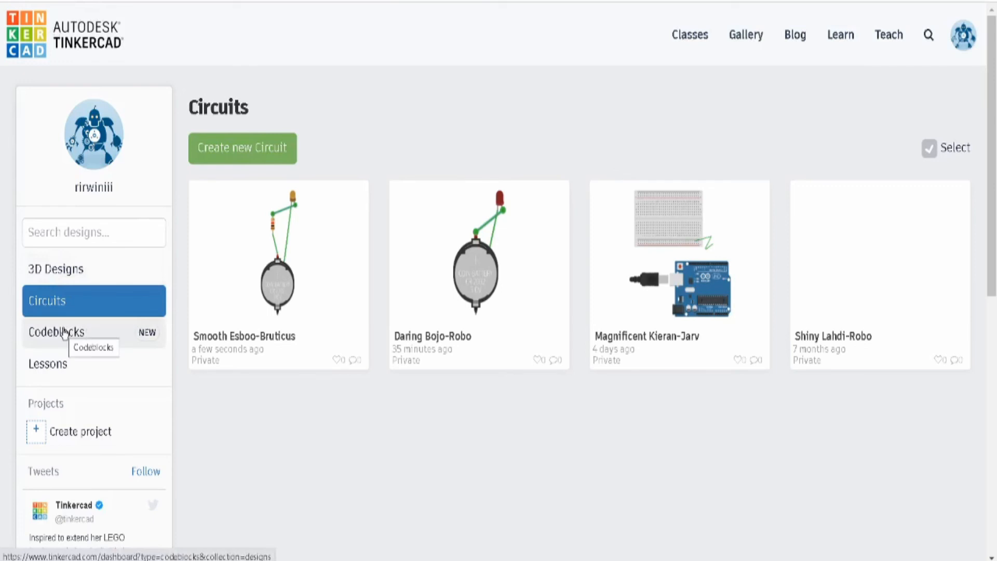
Create a new Codeblocks design and dismiss the starter designs dialog.
click(64, 333)
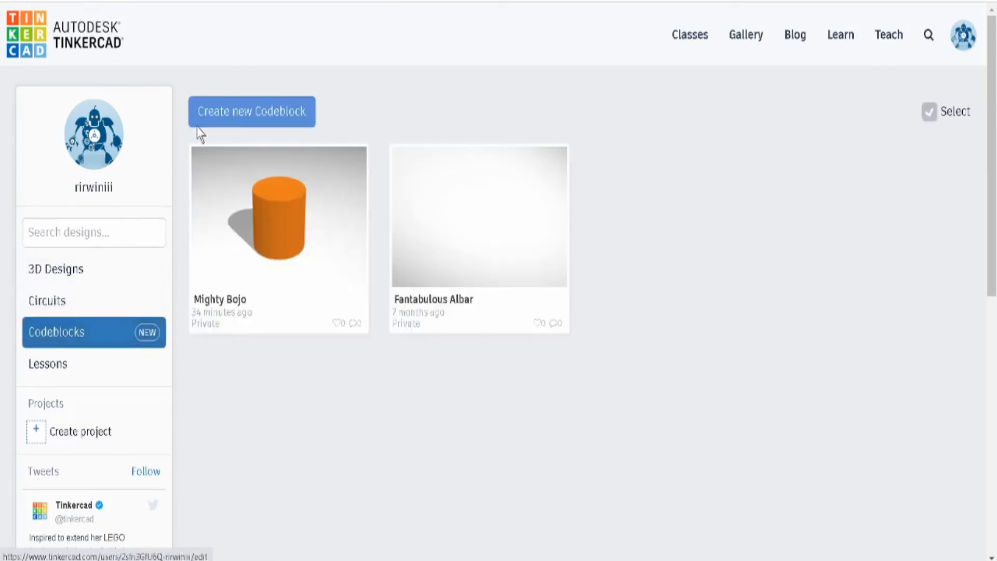
click(222, 121)
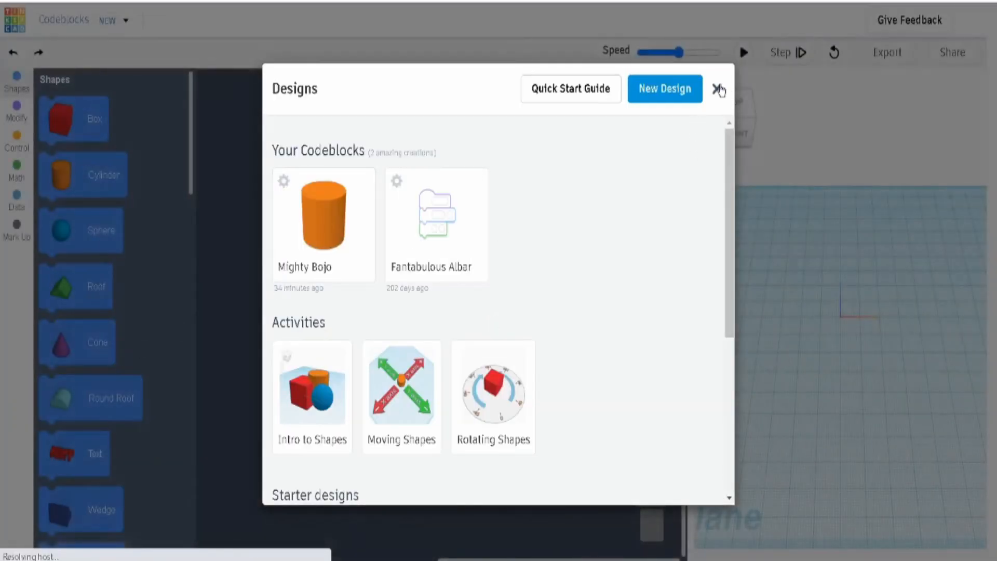
click(719, 89)
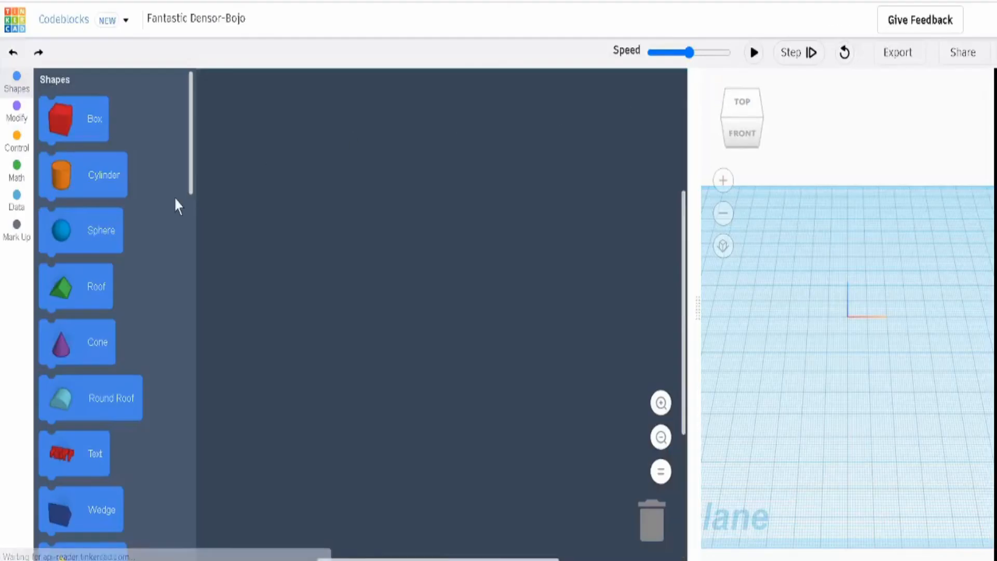
Assemble a stack of Create New Object, cylinder, Move and Repeat blocks, with an Add Copy of Object block inside the loop.
drag(60, 176, 292, 178)
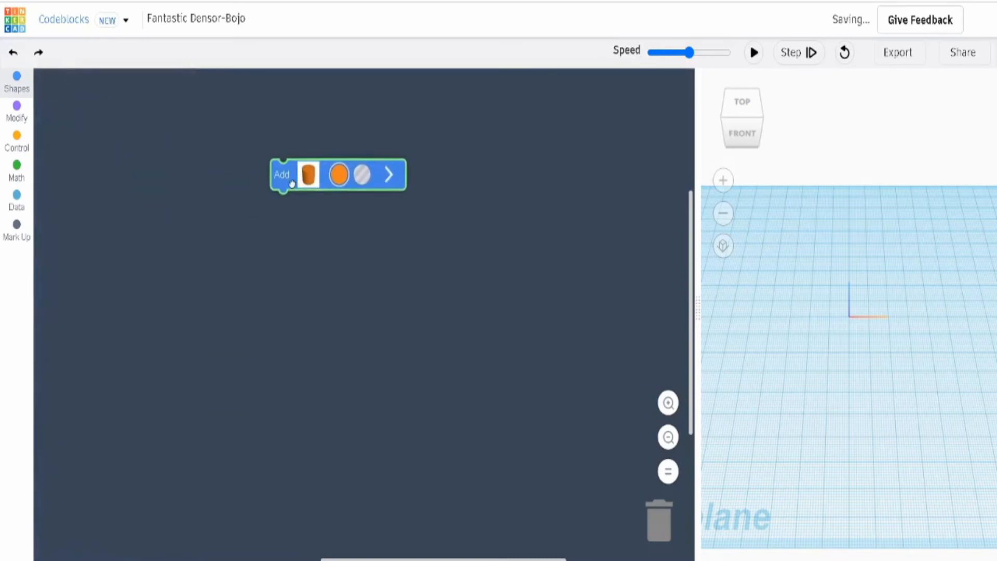
click(17, 111)
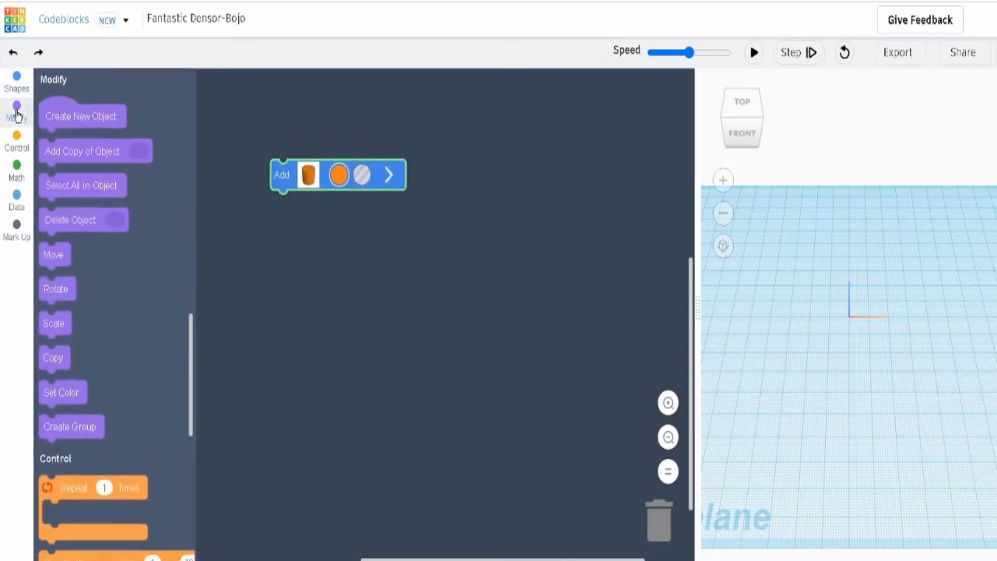
drag(58, 103, 328, 125)
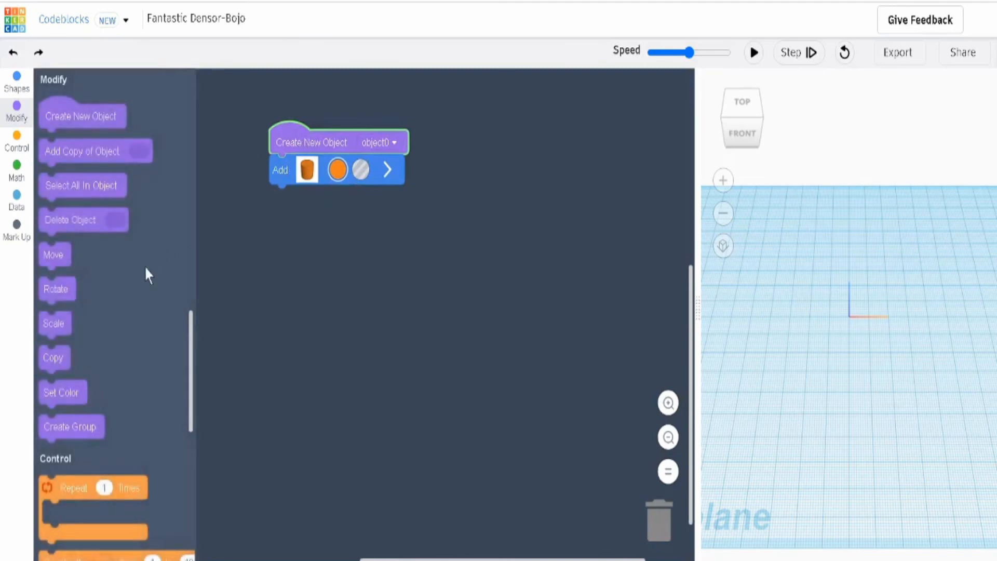
drag(64, 268, 285, 200)
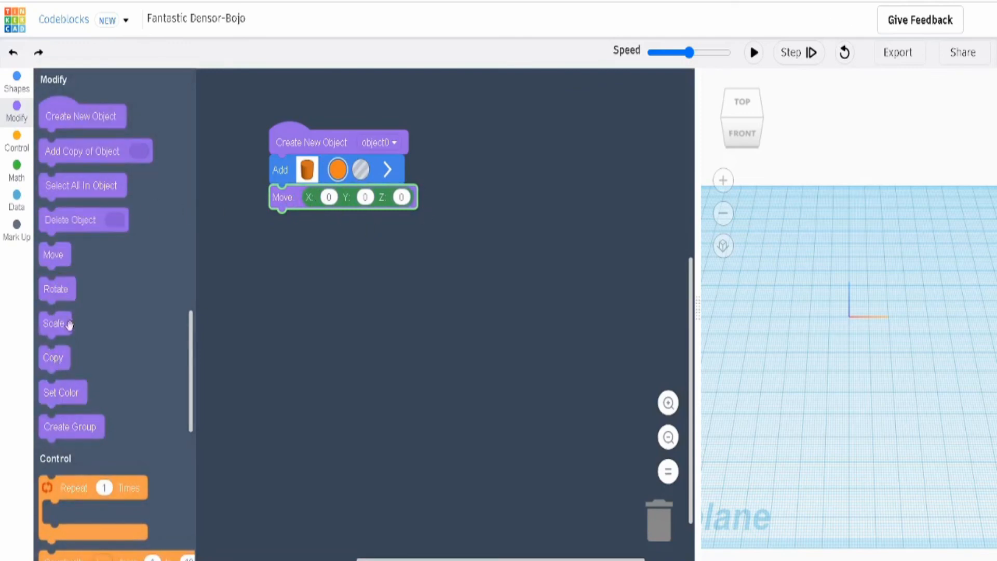
drag(56, 480, 312, 252)
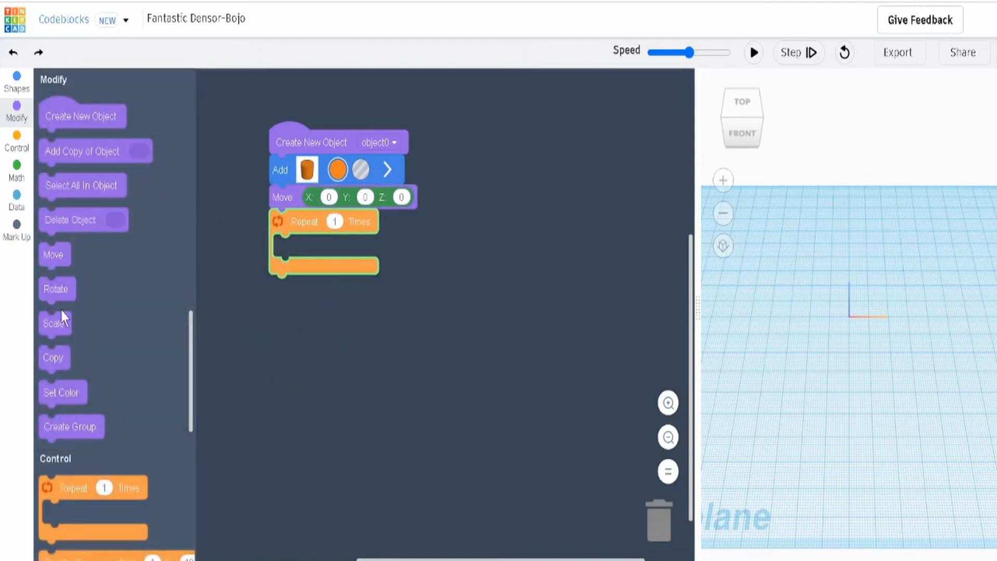
drag(75, 150, 304, 249)
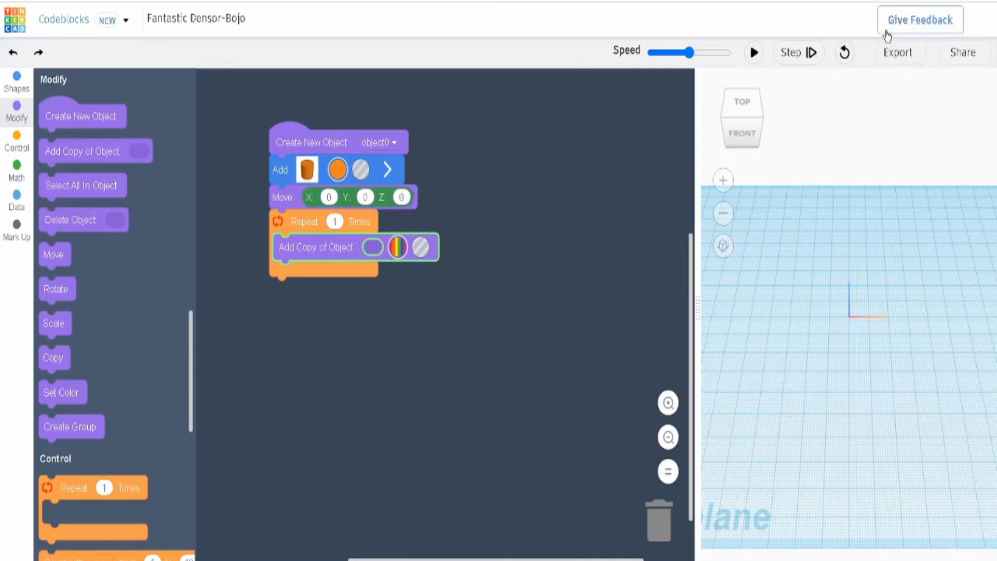
Step through the code until the cylinder is added and examine it on the workplane from different angles.
click(790, 58)
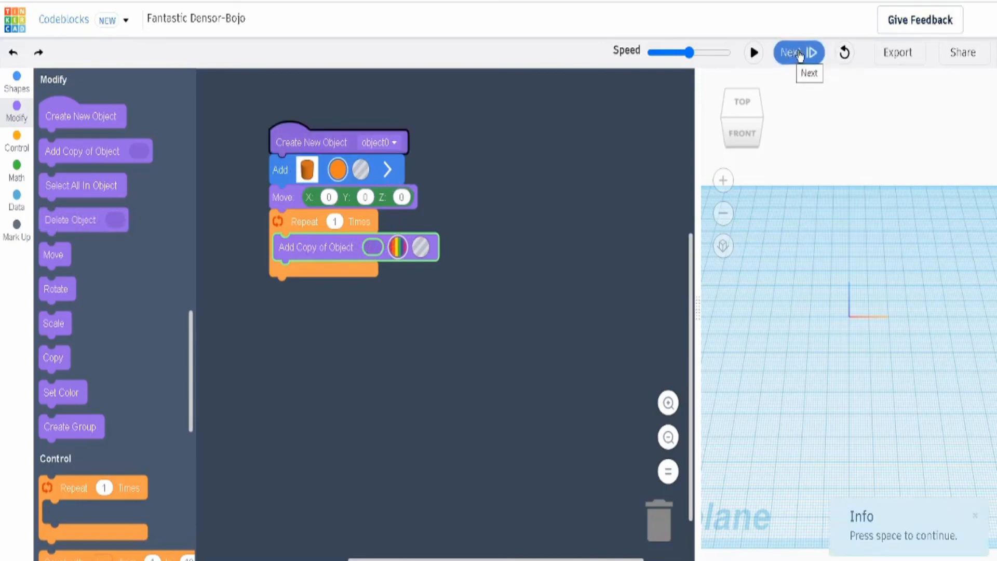
click(801, 55)
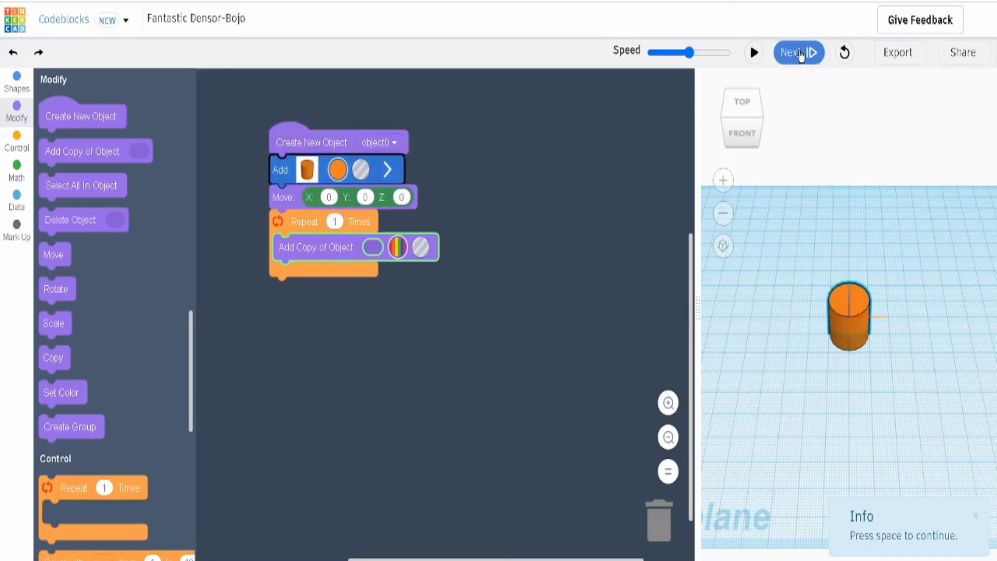
right_drag(859, 300, 852, 319)
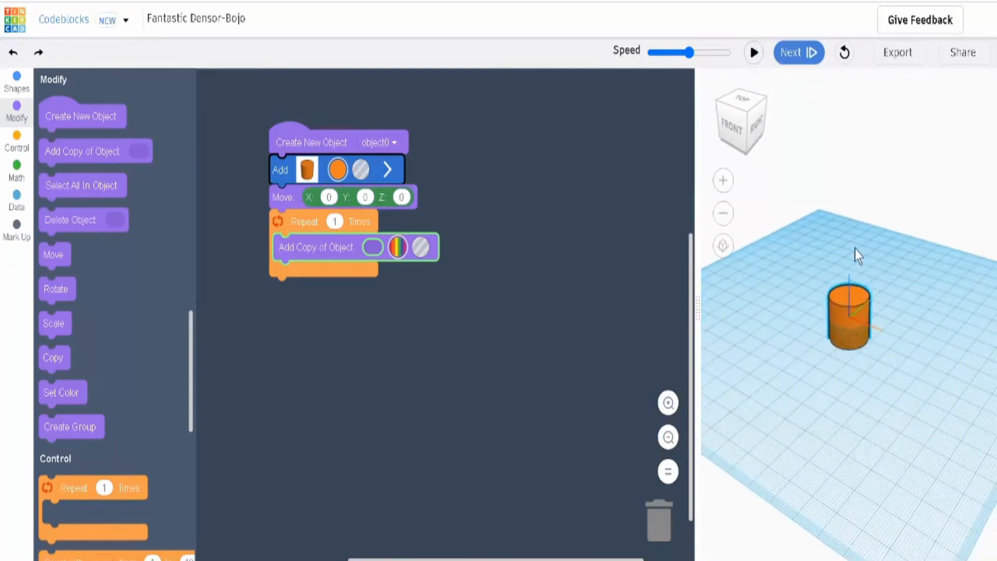
mouse_move(840, 296)
right_down()
mouse_move(818, 328)
mouse_move(844, 291)
right_up()
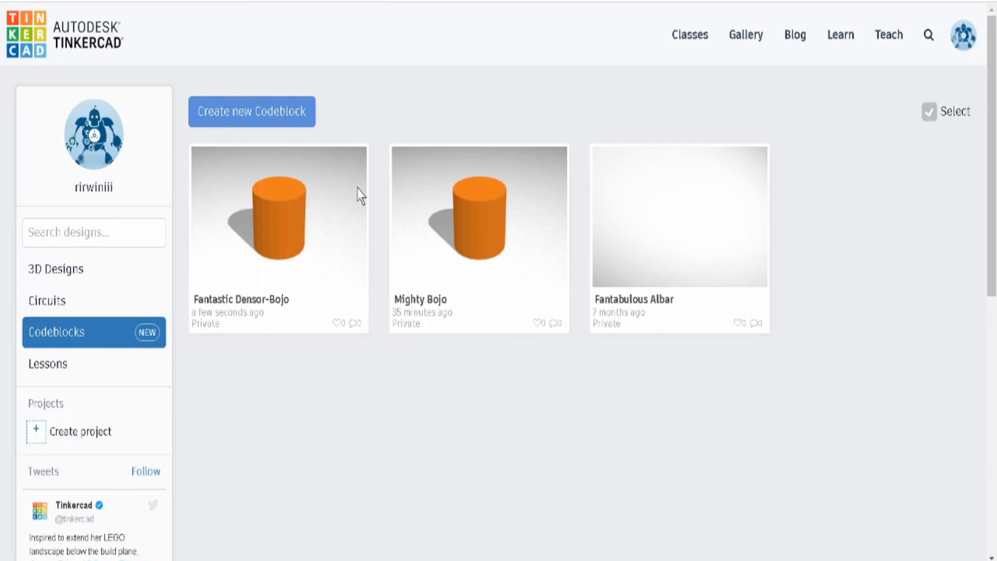
Open the Adventure Club class and view the test student's 3D designs.
click(686, 36)
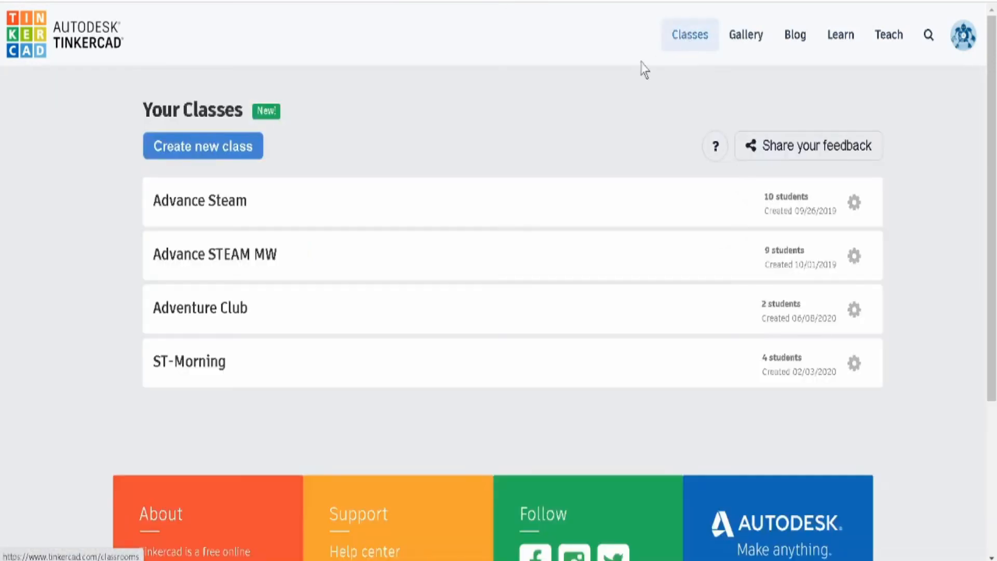
click(202, 310)
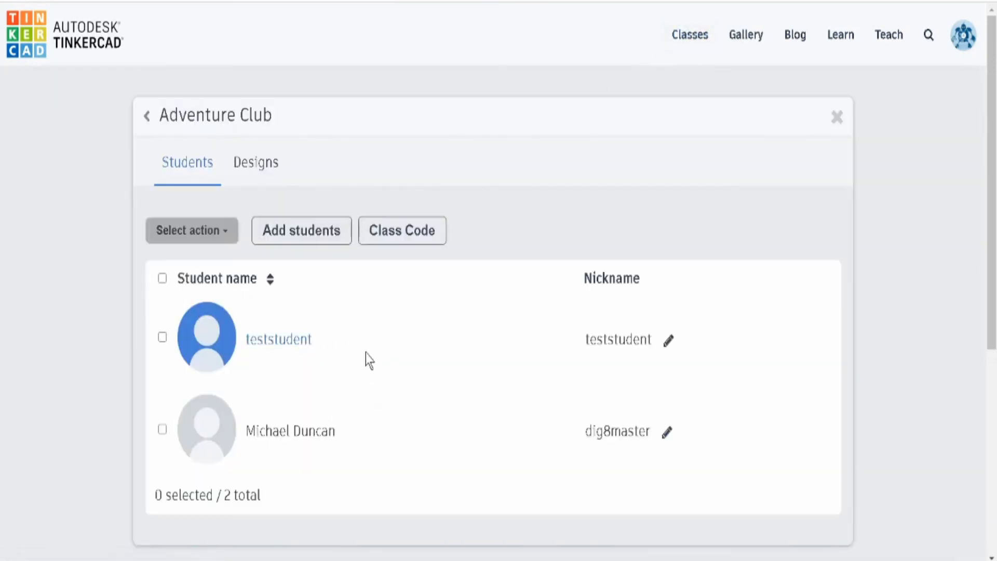
click(311, 340)
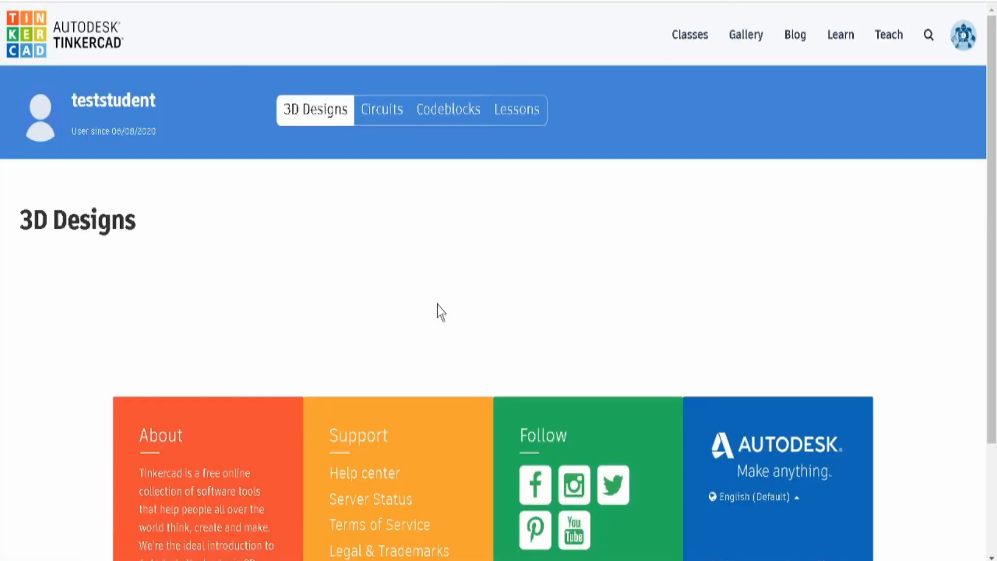